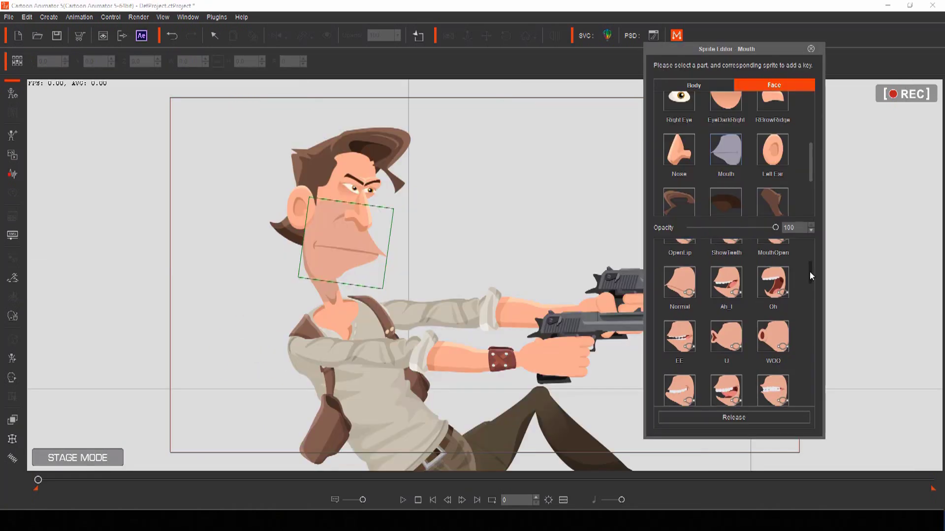
Swing the gunslinger's back leg bone to a new angle and select it
drag(810, 271, 802, 365)
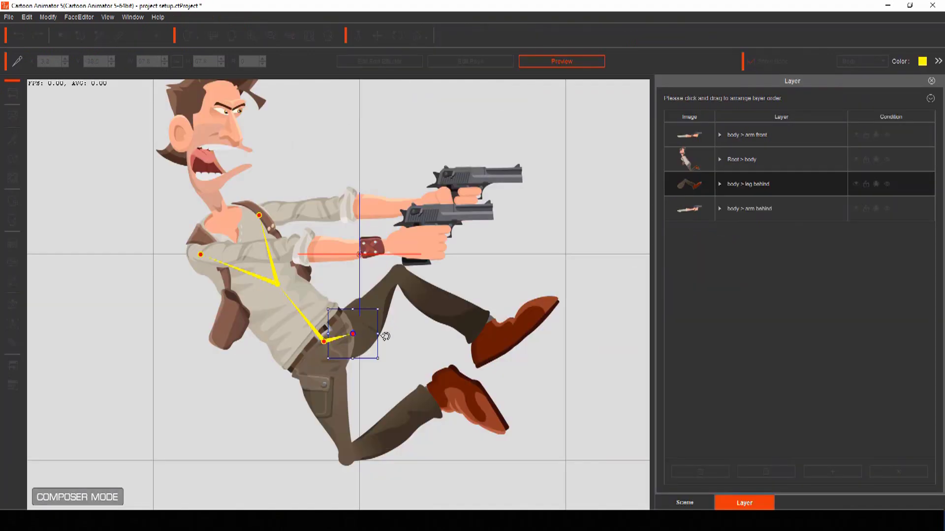
drag(380, 327, 317, 305)
click(279, 288)
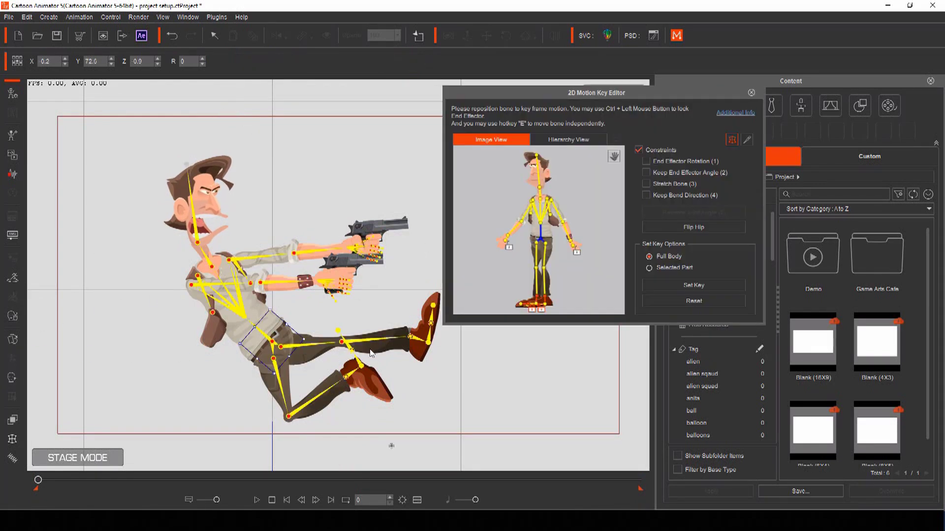
Lift the RFoot to bend the front knee, raise the RHand, and enlarge the left eye
drag(414, 341, 385, 327)
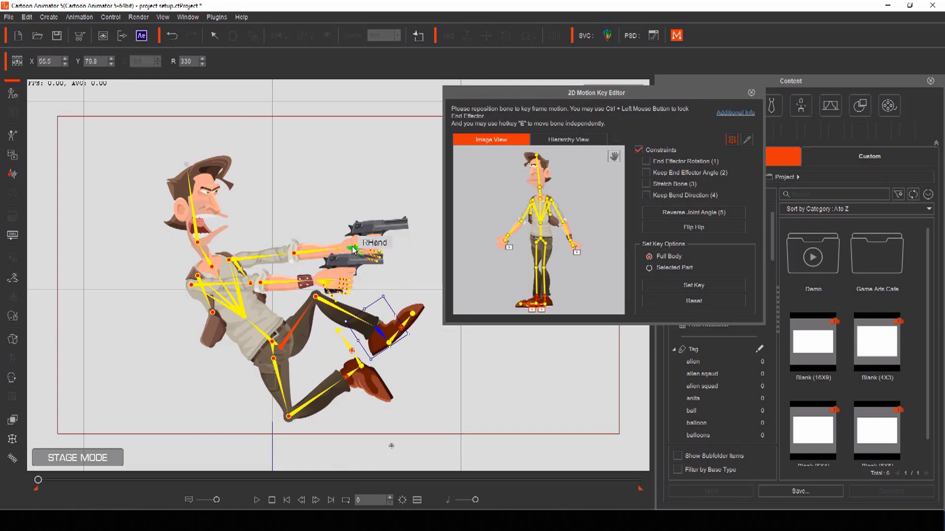
mouse_move(352, 247)
mouse_down()
mouse_move(351, 236)
mouse_move(346, 266)
mouse_move(358, 245)
mouse_up()
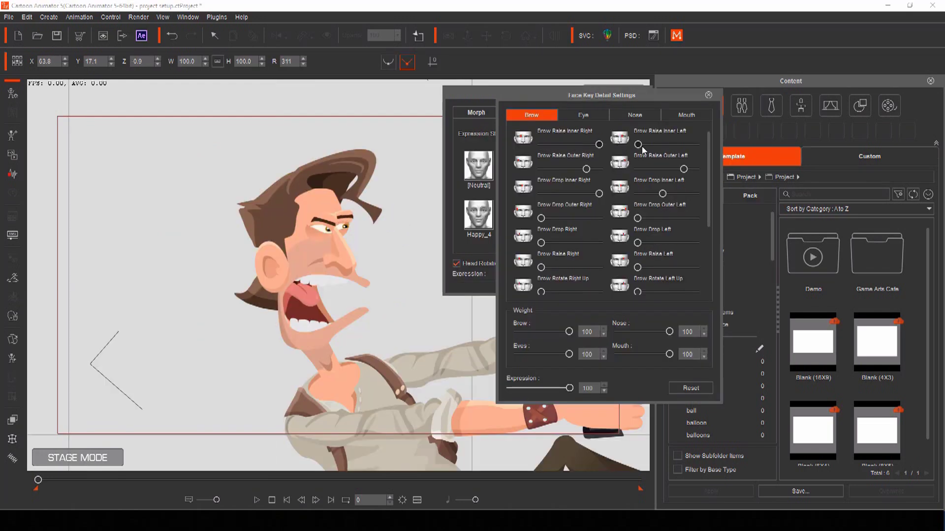
click(585, 115)
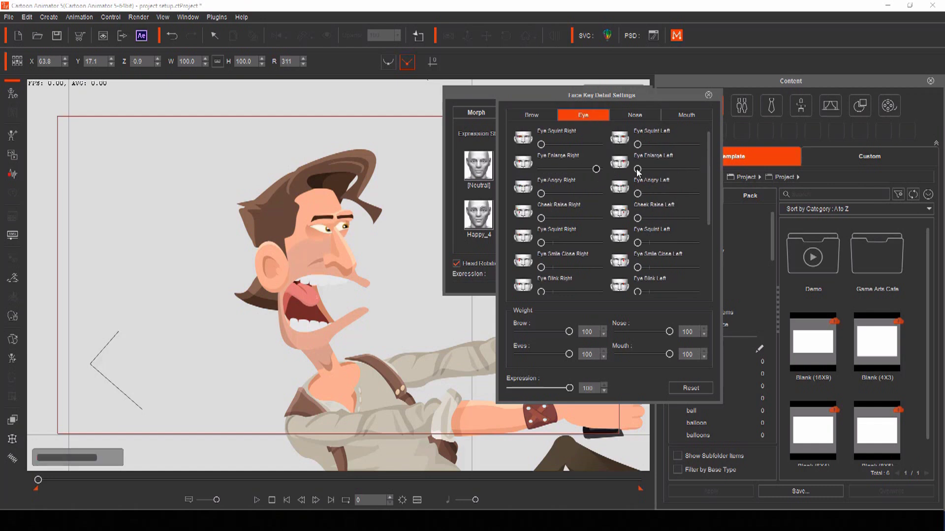
drag(637, 169, 673, 171)
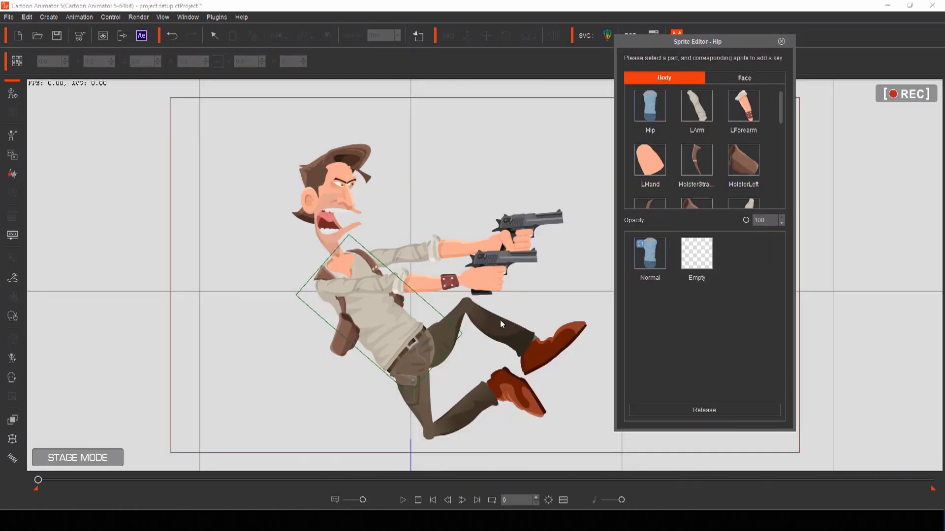
Set the Hip, HolsterRight and gun sprite parts to Empty
click(699, 263)
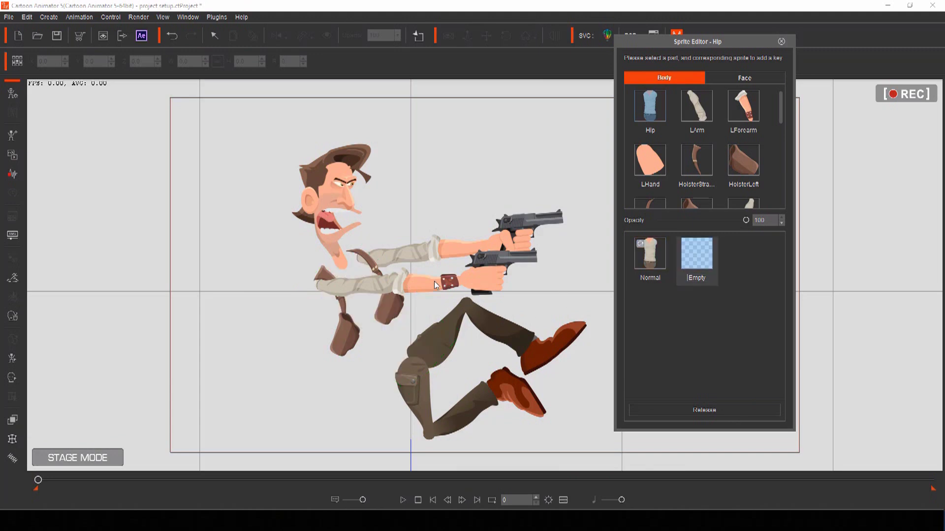
click(384, 300)
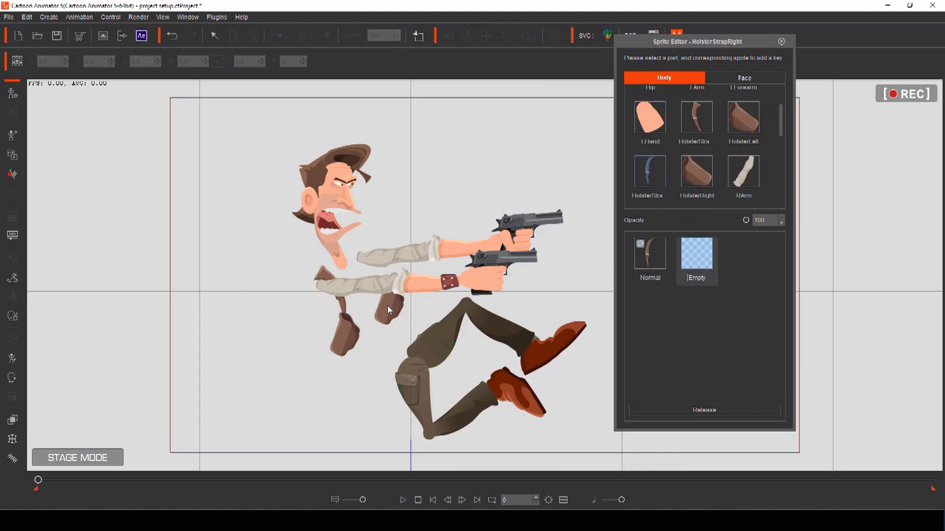
click(744, 253)
click(487, 270)
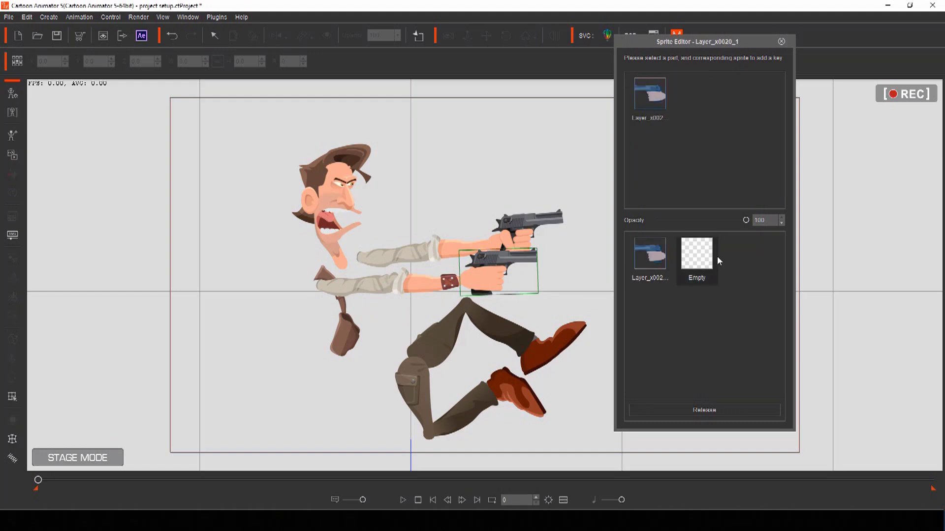
click(697, 253)
click(431, 280)
click(743, 254)
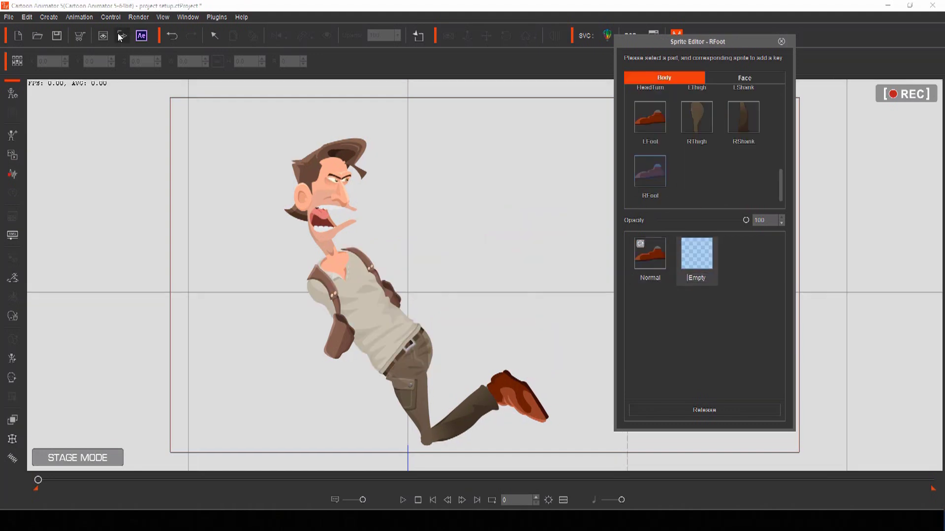
Export the current frame as an image, overwriting png3.png
click(120, 37)
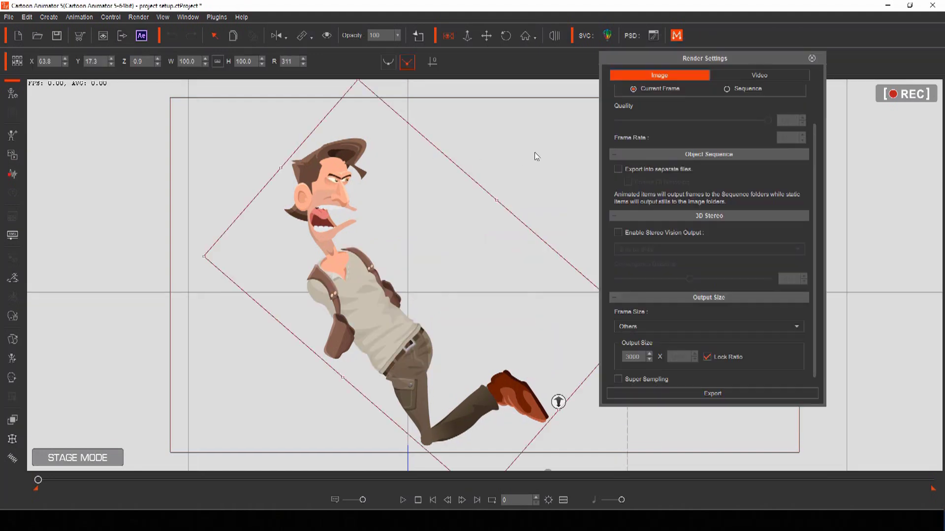
click(652, 394)
double_click(693, 226)
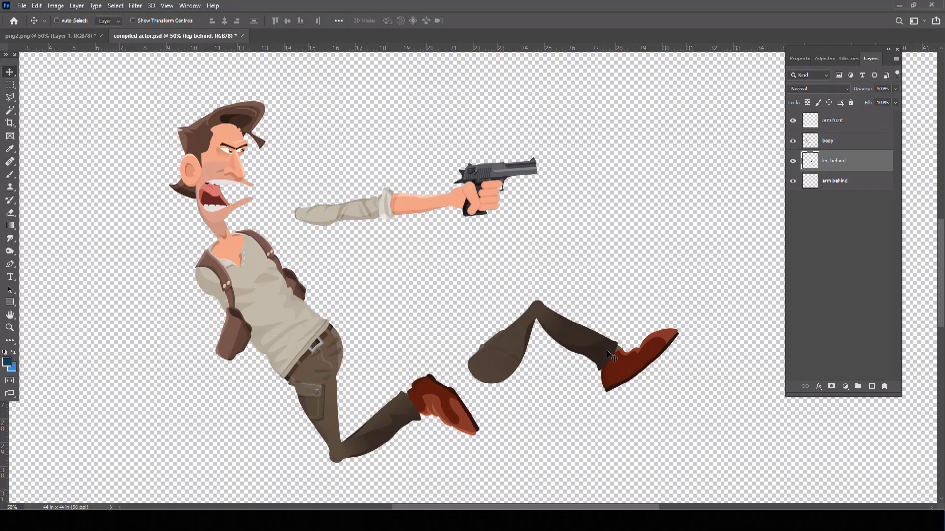
Move the leg behind layer up-left and paste a gun arm, raising it about 75 px
drag(583, 341, 472, 281)
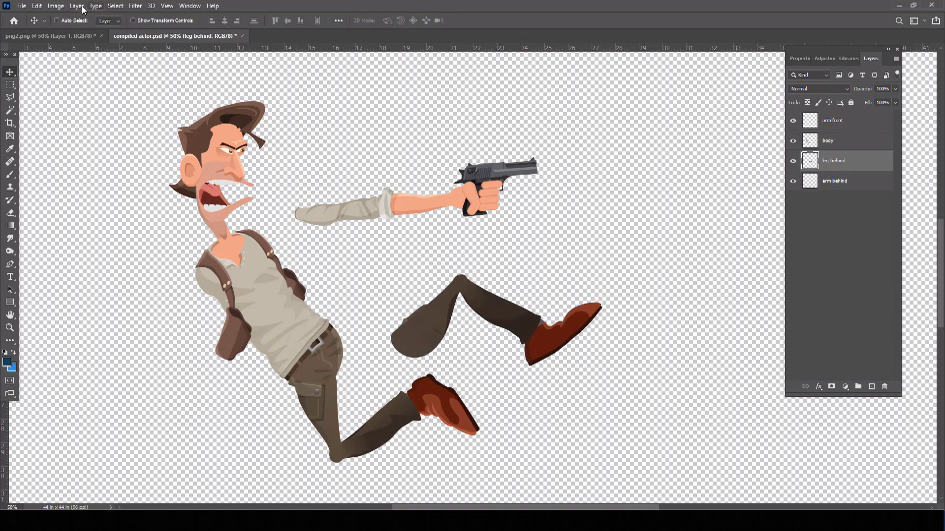
click(37, 6)
click(49, 101)
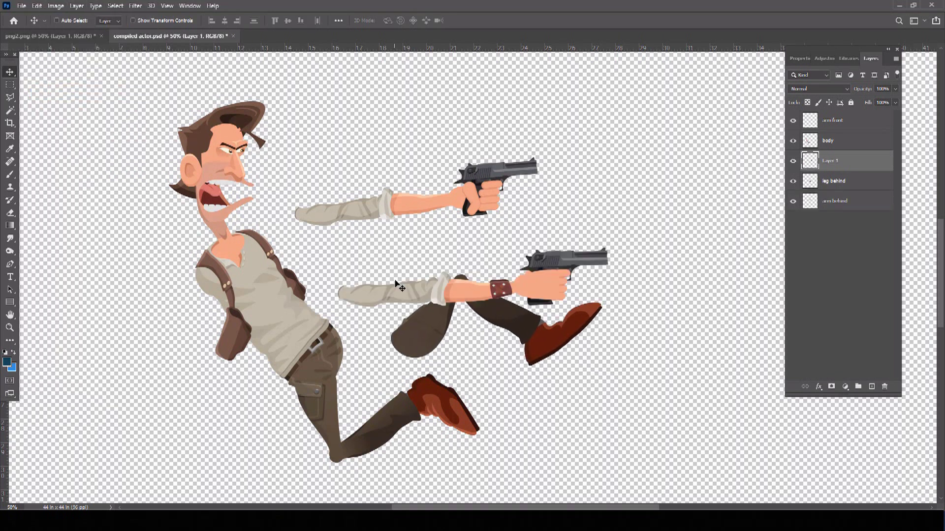
drag(399, 284, 395, 247)
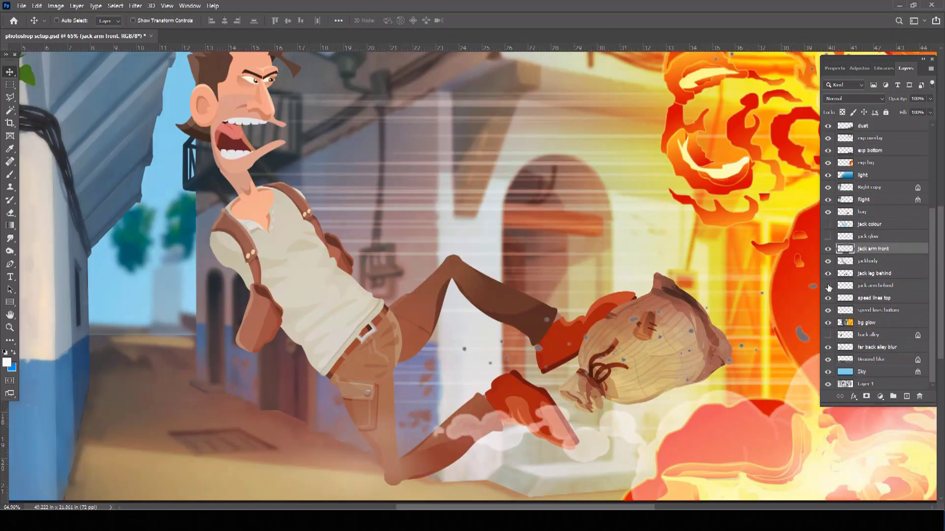
Show the jack arm behind layer and paste a second gun arm, moved up-left
click(828, 286)
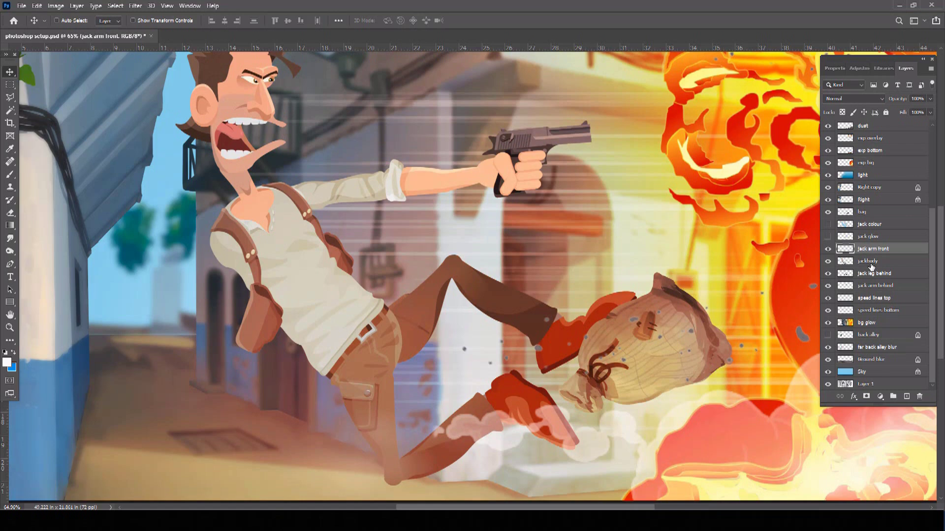
click(37, 6)
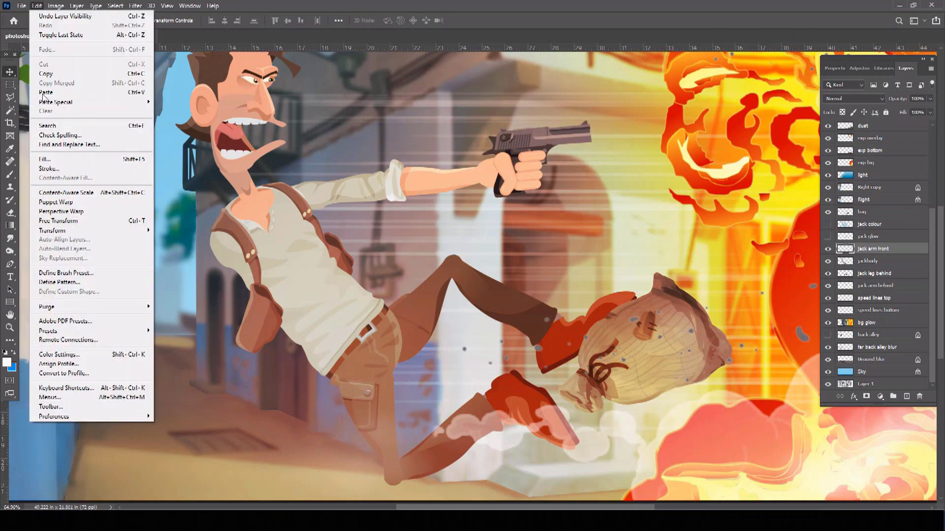
click(48, 96)
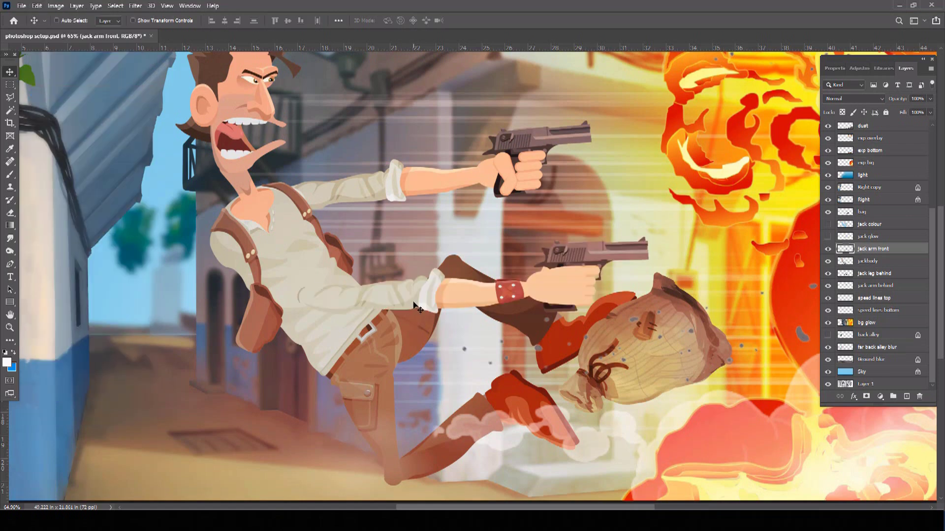
drag(409, 288, 331, 252)
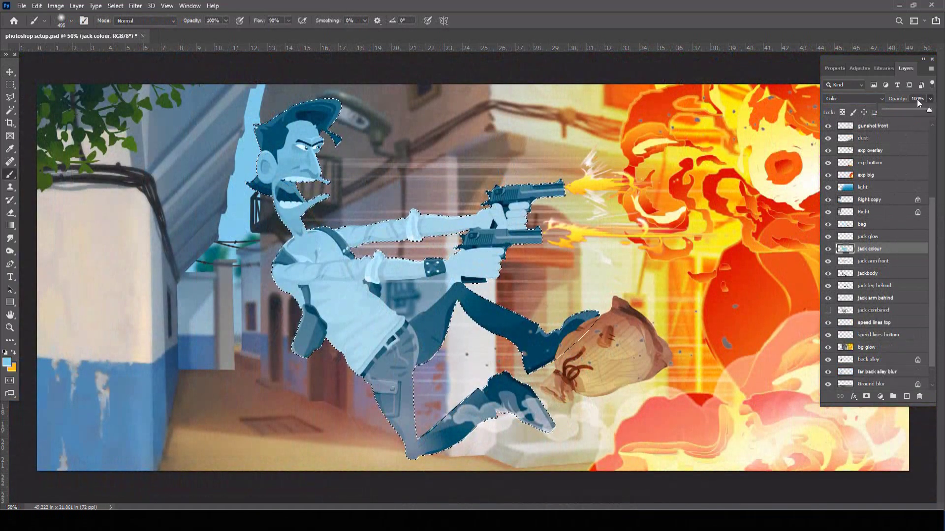
Fade jack colour to 20% and paint a jack glow in Vivid Light at 43%, then deselect
click(918, 99)
text(20)
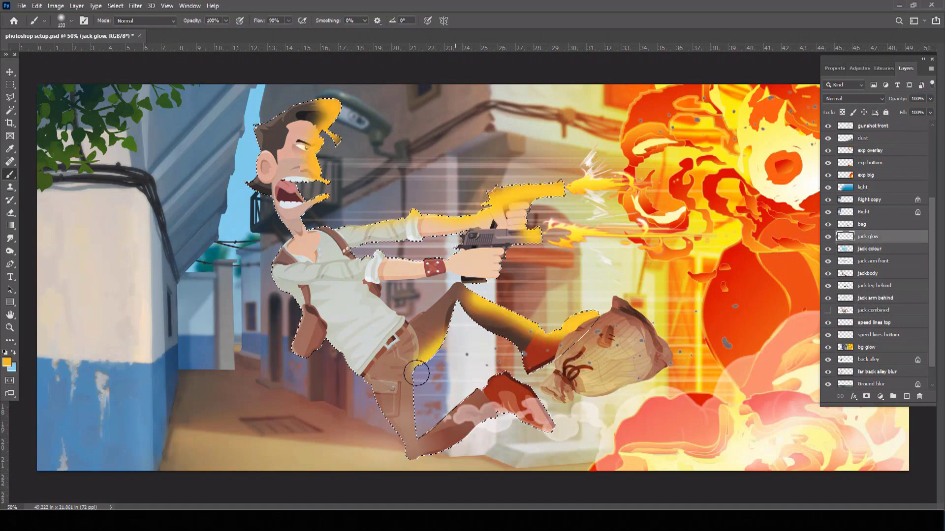
mouse_move(401, 357)
mouse_down()
mouse_move(423, 433)
mouse_move(520, 379)
mouse_move(564, 421)
mouse_up()
click(843, 99)
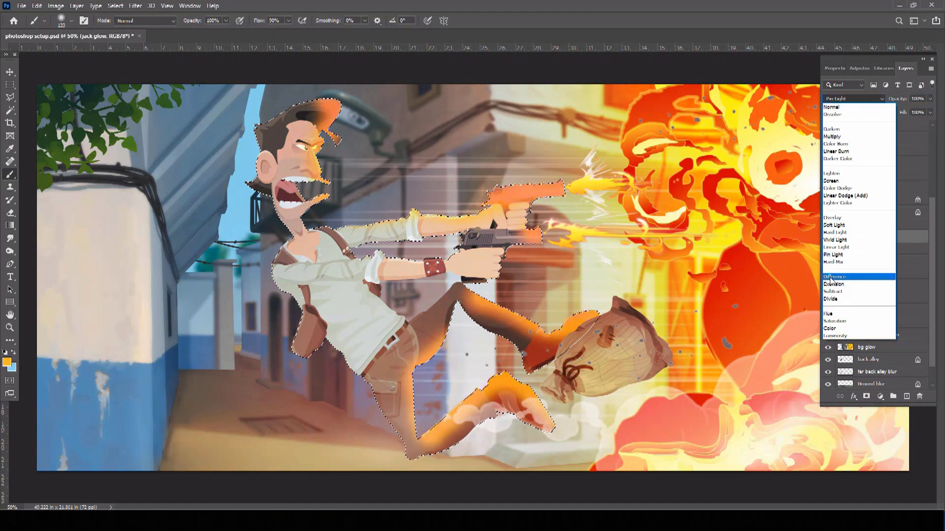
click(848, 239)
click(916, 98)
text(43)
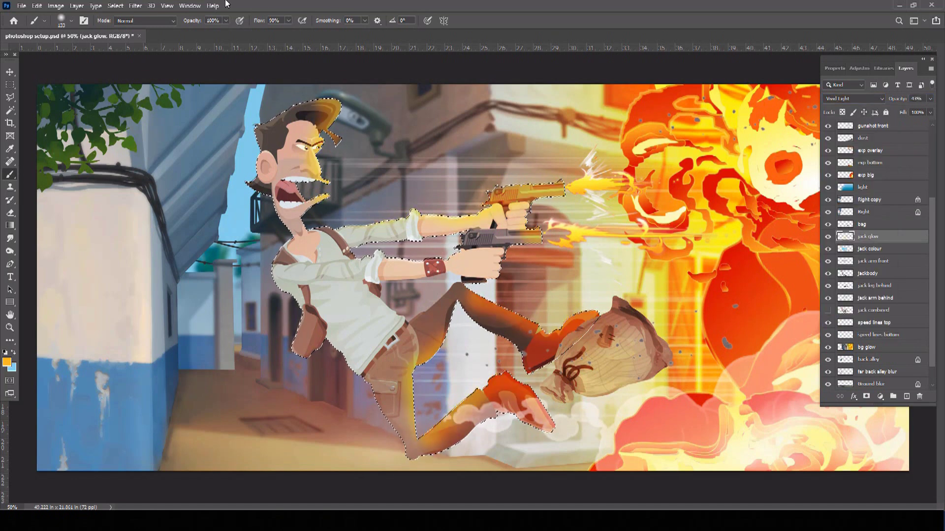
click(116, 6)
Save over photoshop setup background layers only.psd and drag it into Cartoon Animator
click(123, 24)
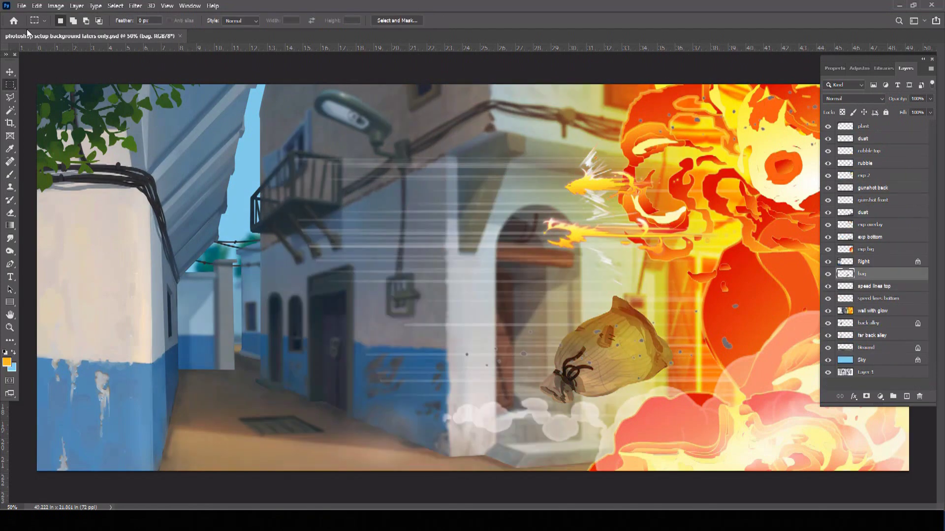
click(22, 6)
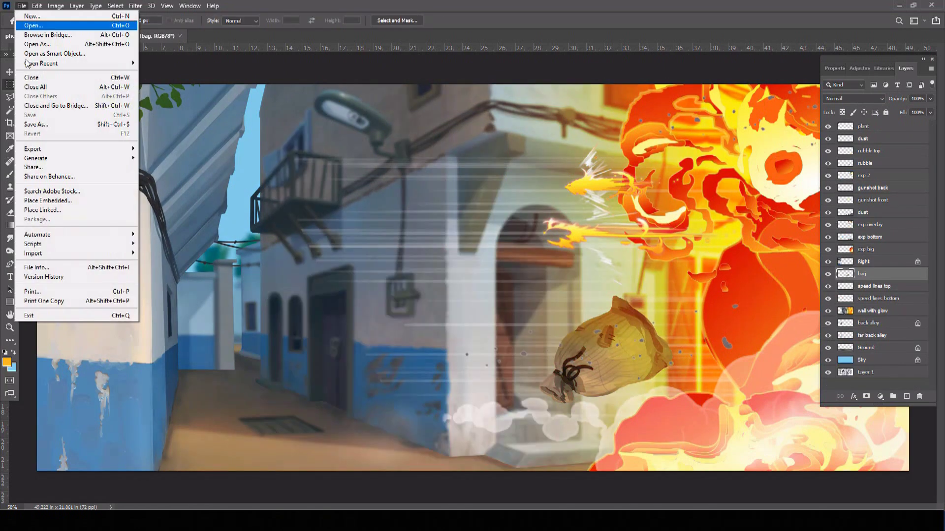
click(50, 127)
click(187, 257)
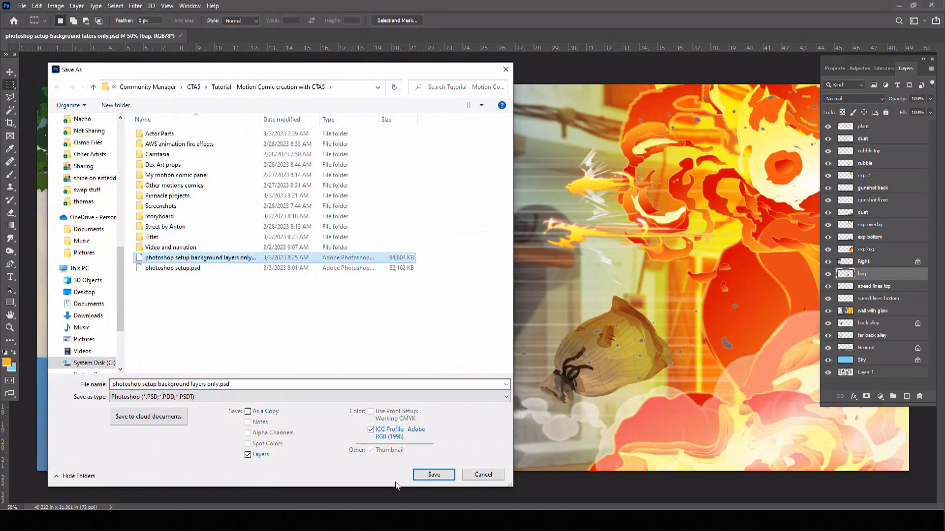
click(427, 476)
click(499, 263)
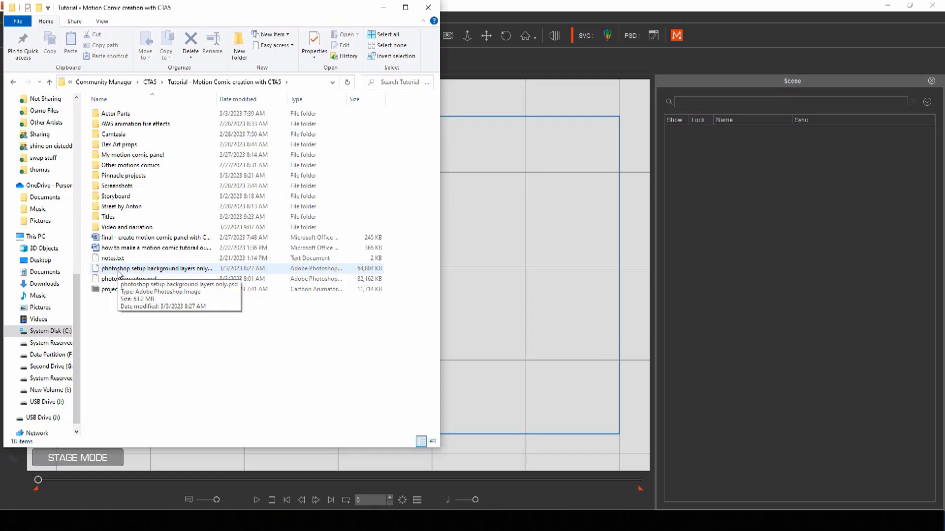
drag(163, 268, 376, 261)
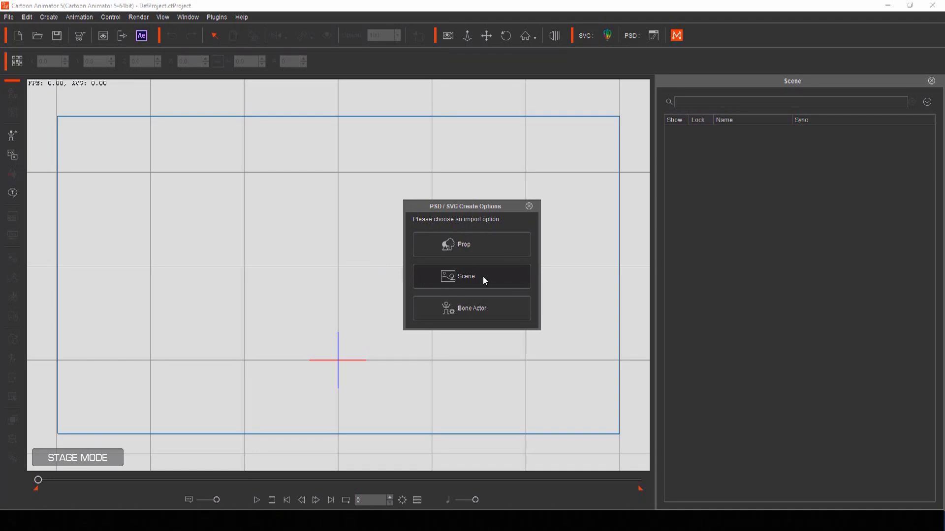
Import the background PSD as a scene, pan the camera down, and play it
click(492, 275)
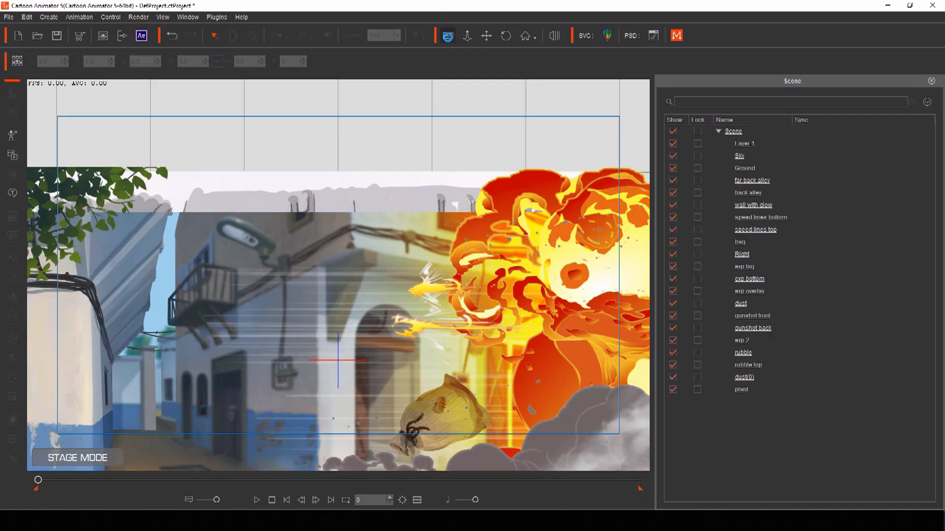
click(449, 37)
drag(468, 36, 461, 66)
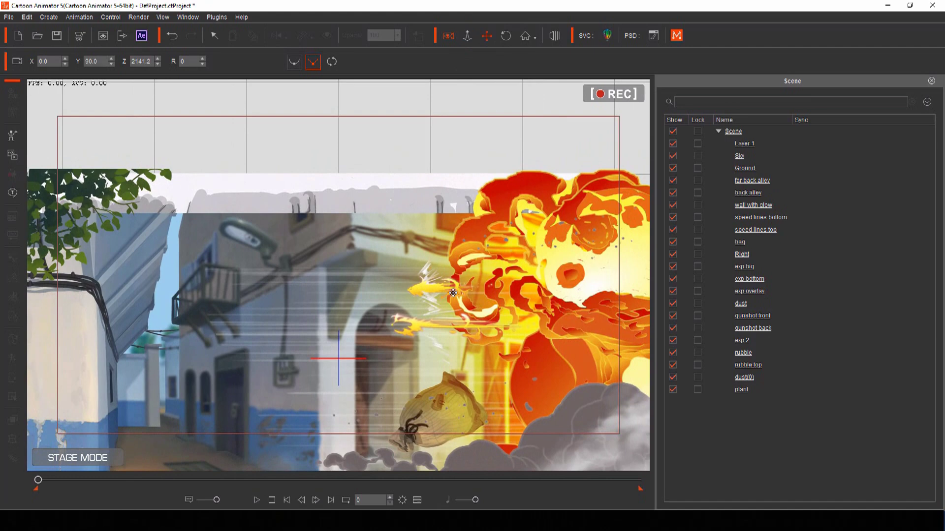
key(space)
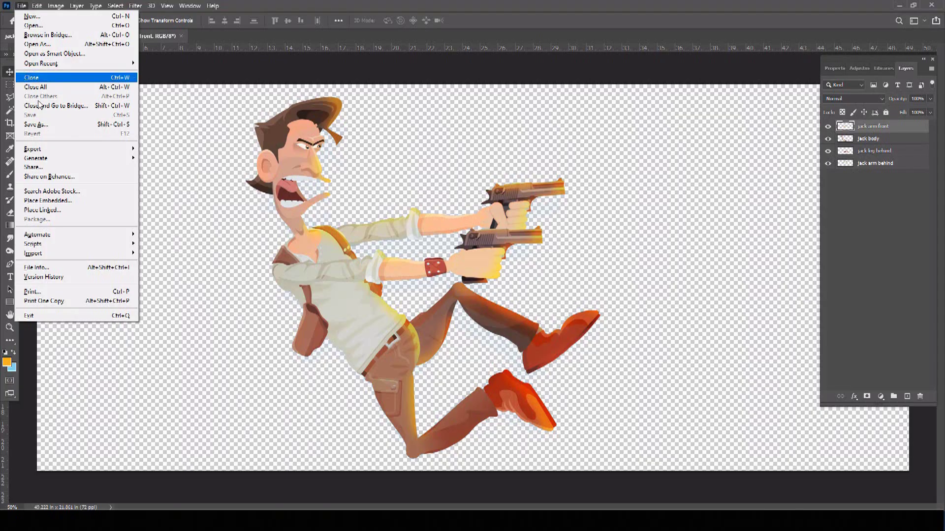
Save over jack compiled and highlighted.psd and drag the gunslinger PSD into Cartoon Animator
click(43, 126)
click(213, 148)
click(434, 475)
click(495, 262)
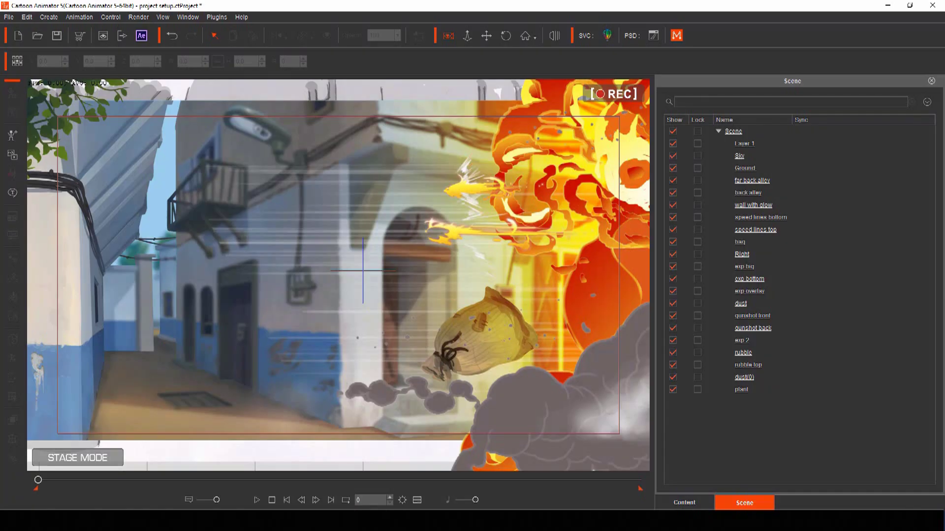
key(alt+Tab)
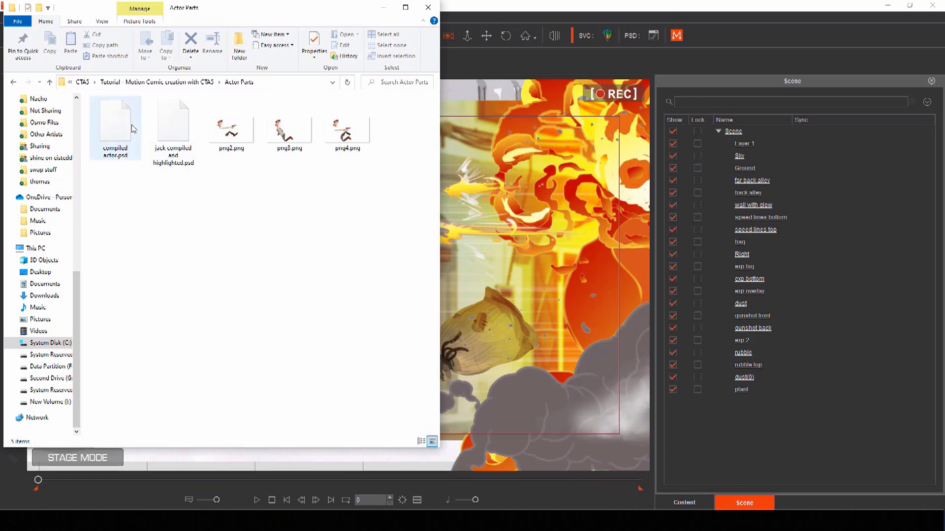
drag(172, 123, 413, 228)
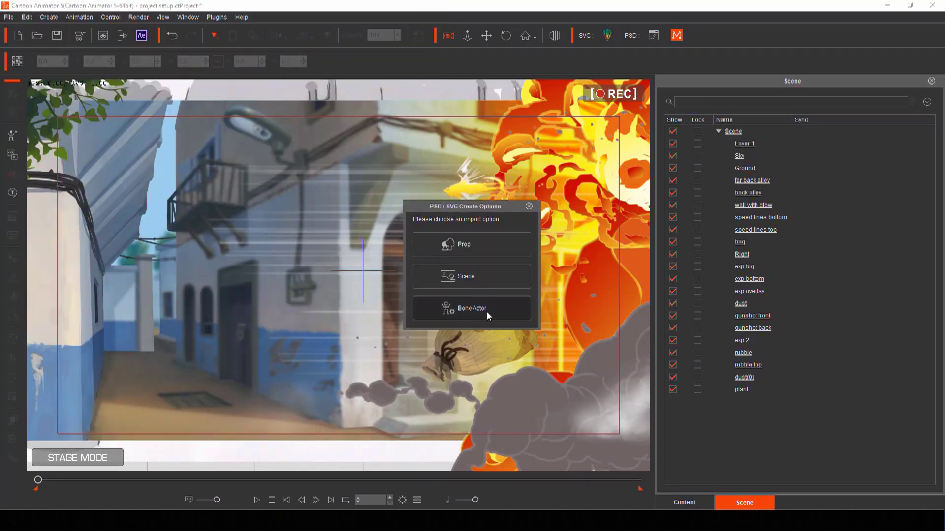
Create the imported artwork as a bone actor, then select and slightly tilt the back arm
click(463, 312)
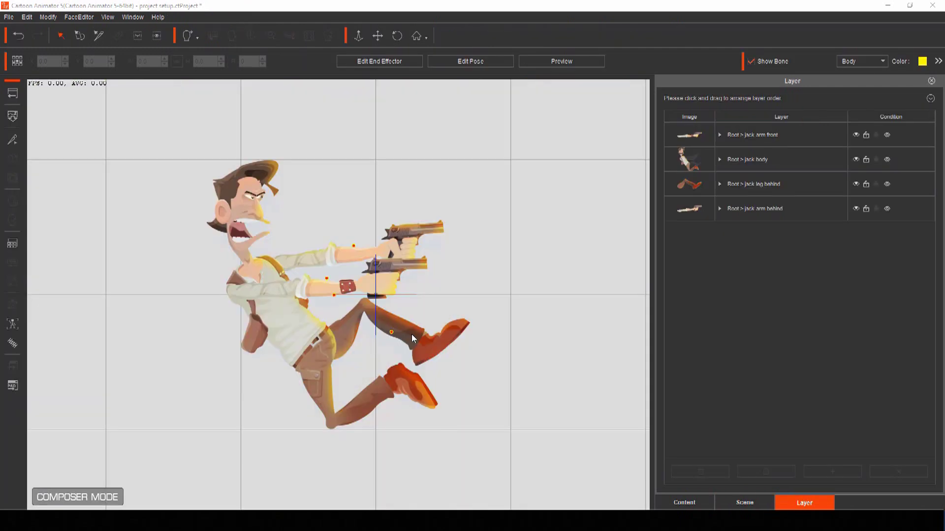
scroll(413, 338, up, 3)
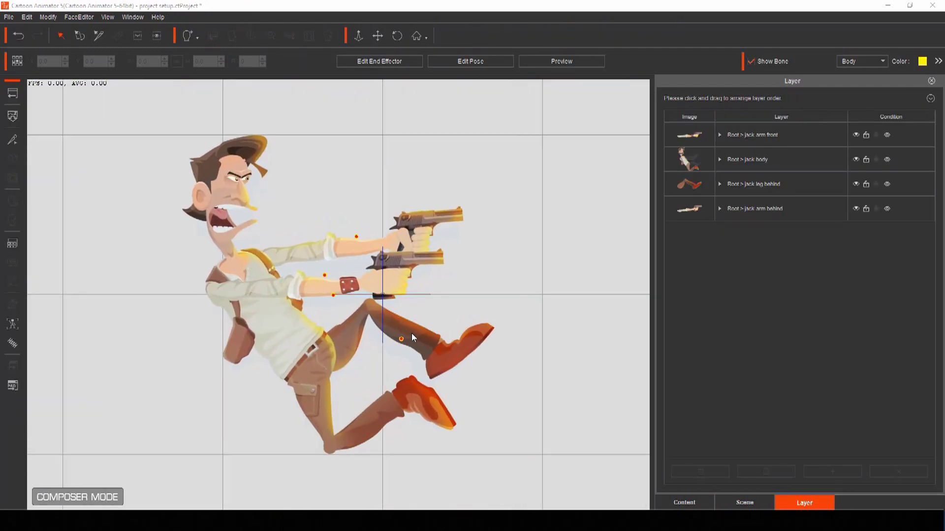
scroll(412, 337, up, 3)
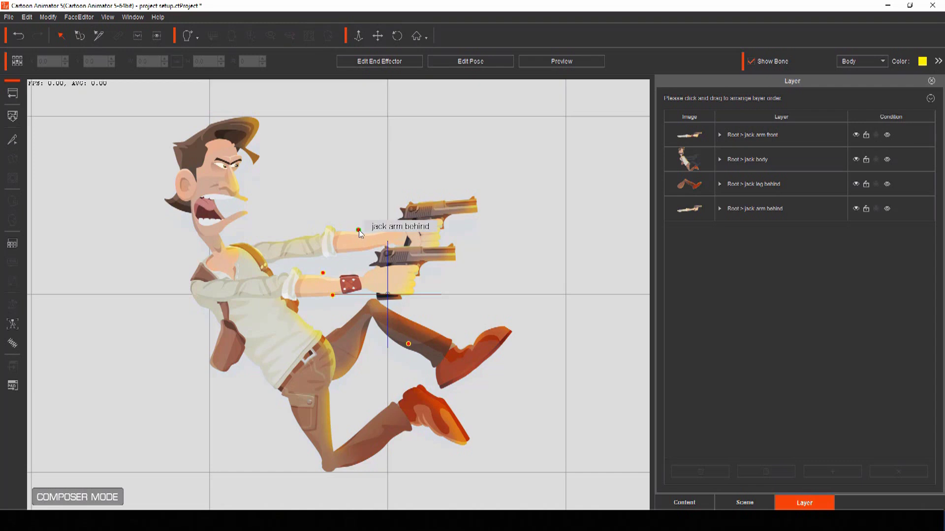
click(358, 229)
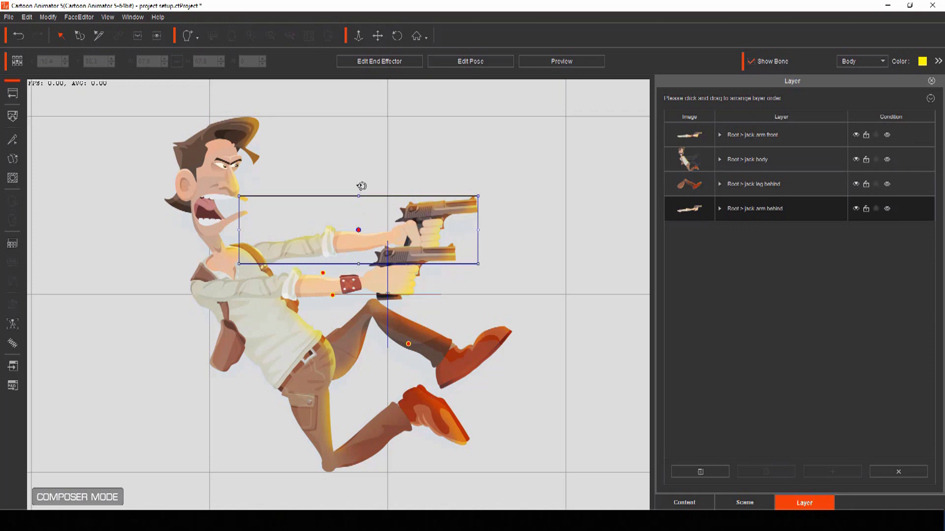
mouse_move(362, 186)
mouse_down()
mouse_move(315, 188)
mouse_move(377, 185)
mouse_move(363, 171)
mouse_move(374, 192)
mouse_up()
Drag the back arm's pivot to the shoulder and the rear leg's pivot up to the hip
click(98, 37)
drag(366, 223, 255, 247)
click(325, 276)
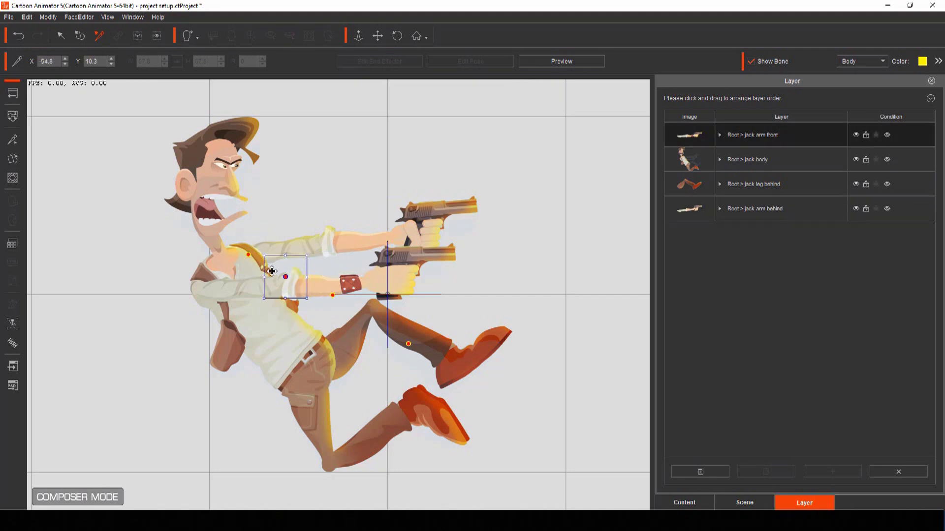
click(333, 297)
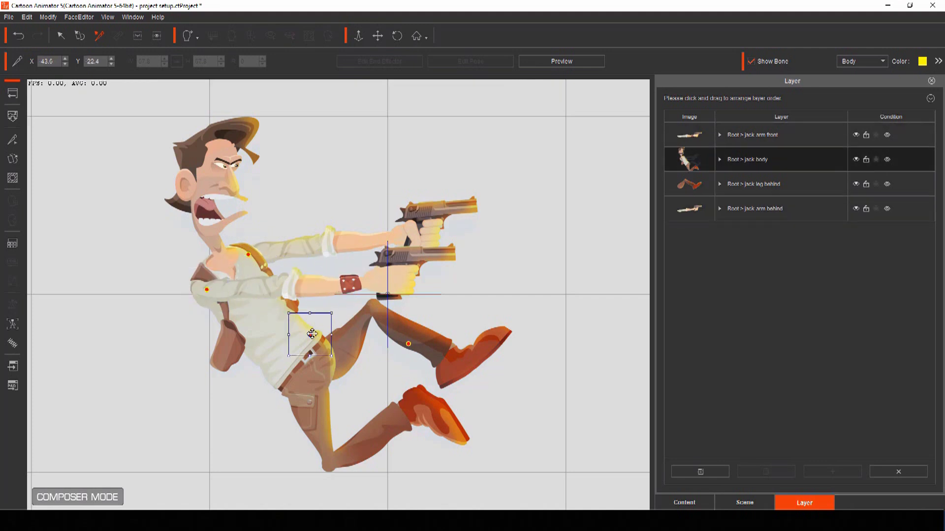
click(417, 336)
drag(417, 335, 336, 355)
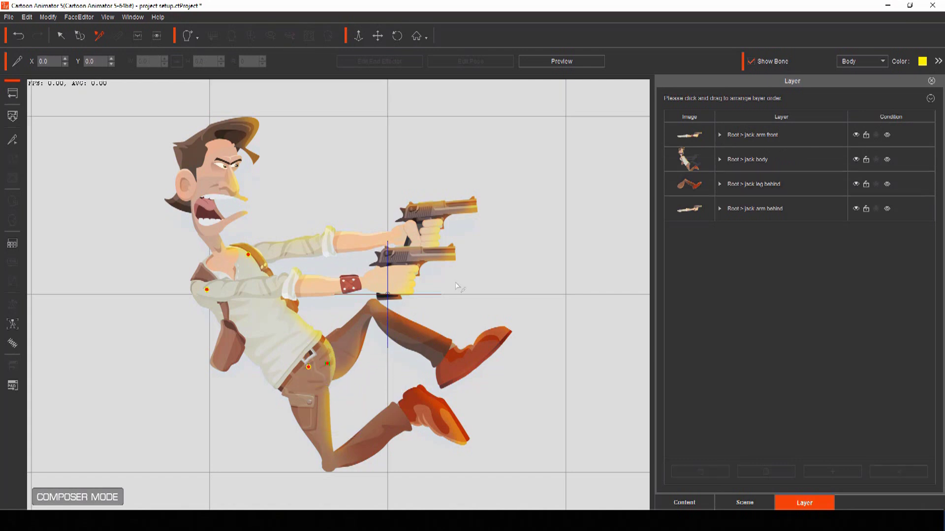
Add a torso bone from the hip up to the chest in the Bone Editor
scroll(300, 350, up, 3)
click(161, 230)
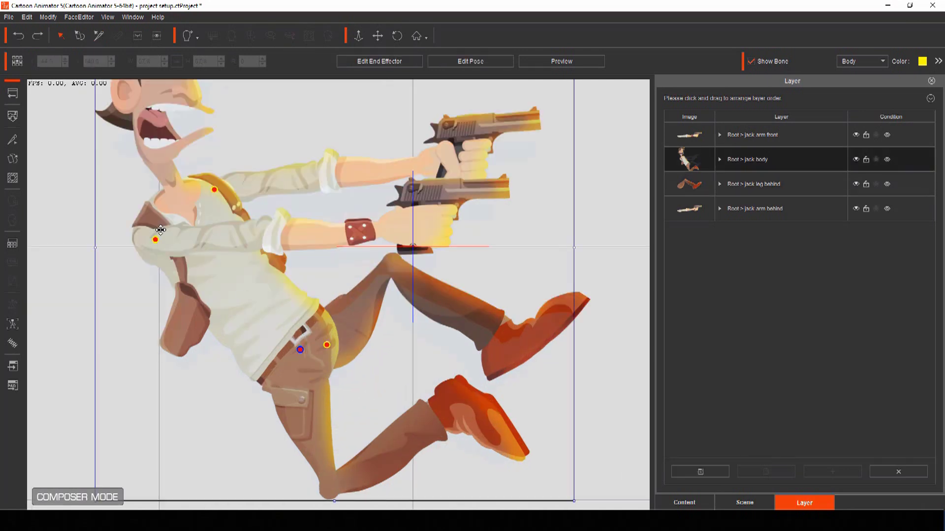
click(12, 141)
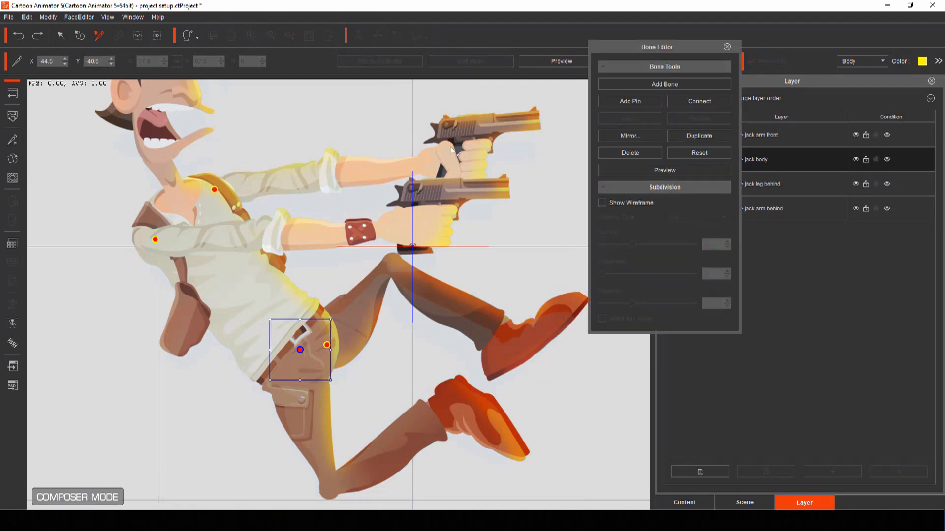
click(637, 85)
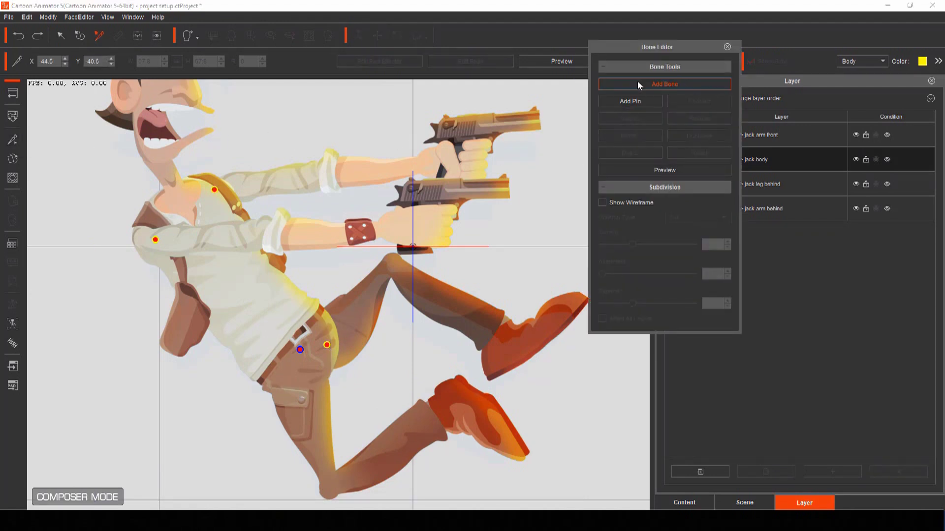
click(258, 271)
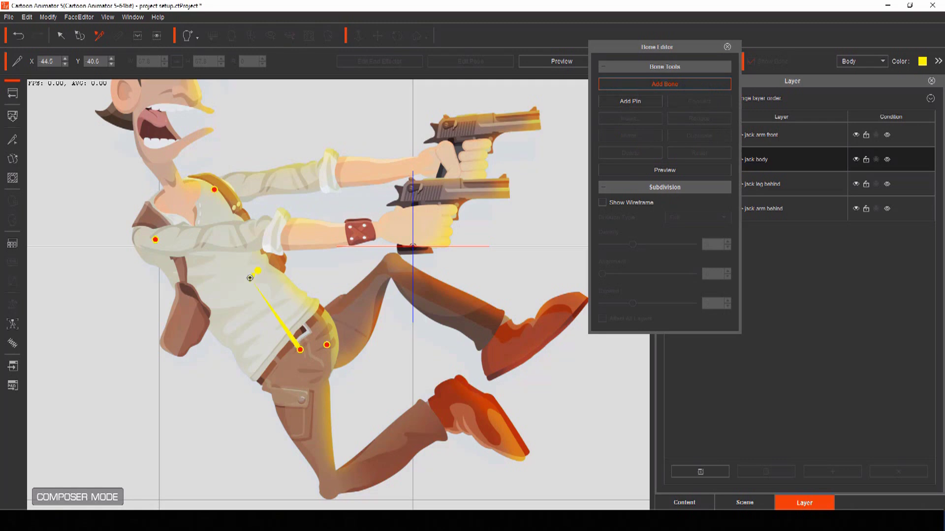
right_click(250, 278)
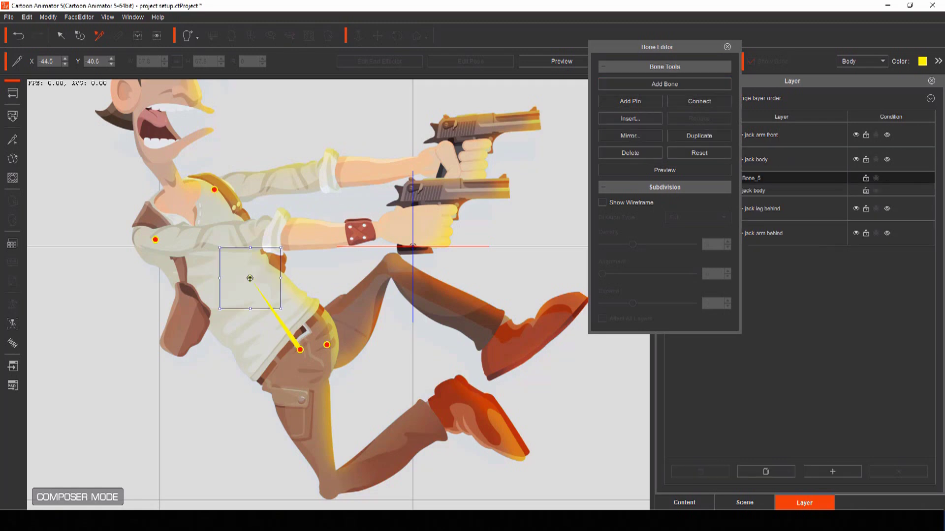
Connect the back shoulder, front arm and rear hip joints to the chest and torso bone
click(214, 190)
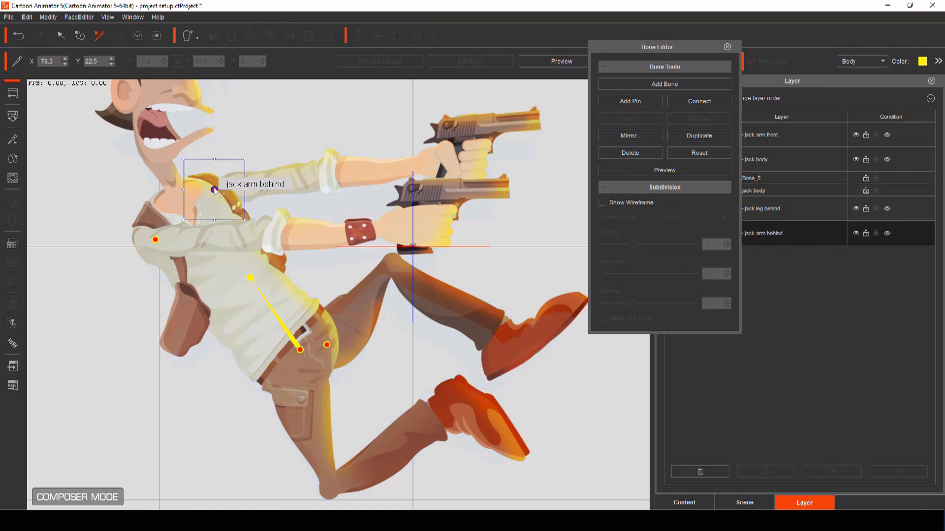
click(701, 100)
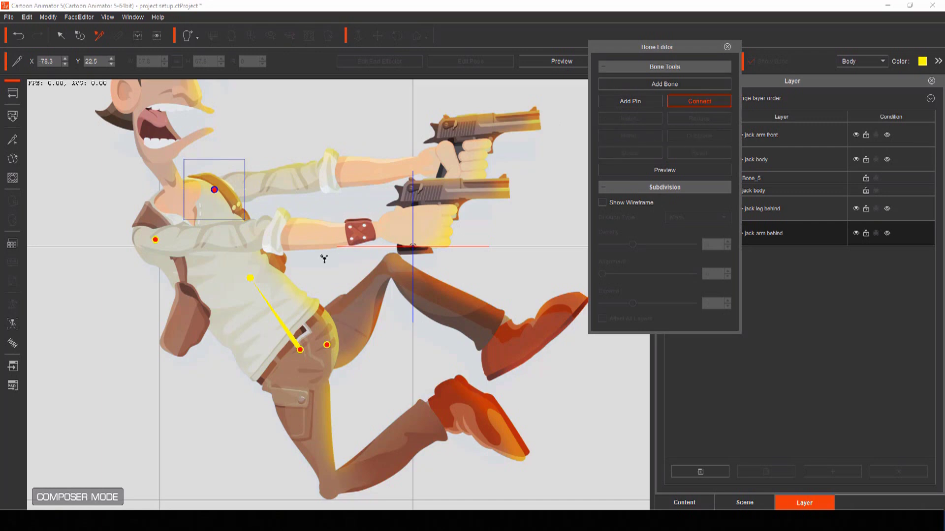
click(253, 280)
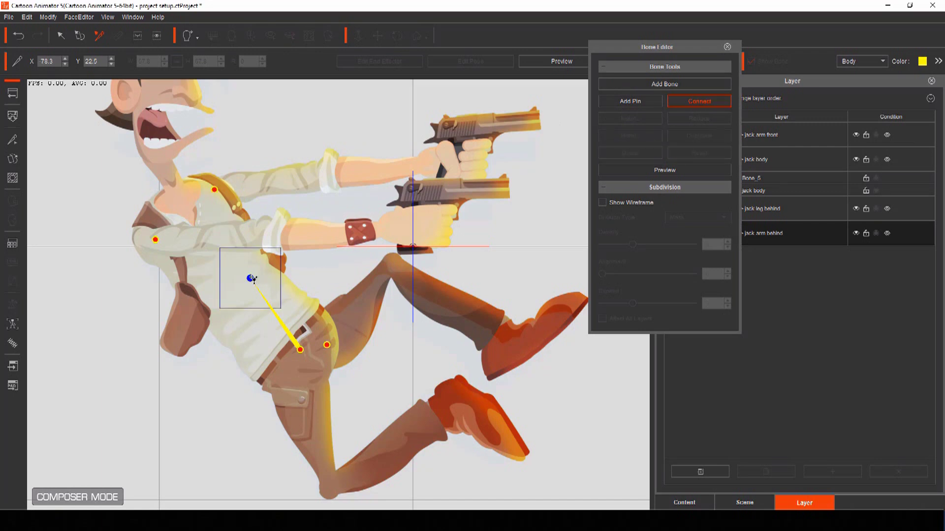
click(156, 241)
click(695, 103)
click(251, 279)
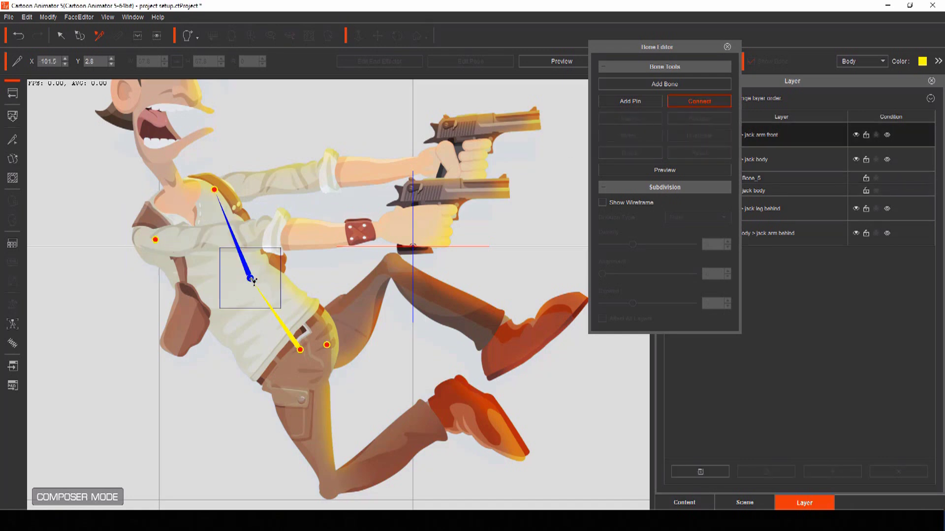
click(327, 345)
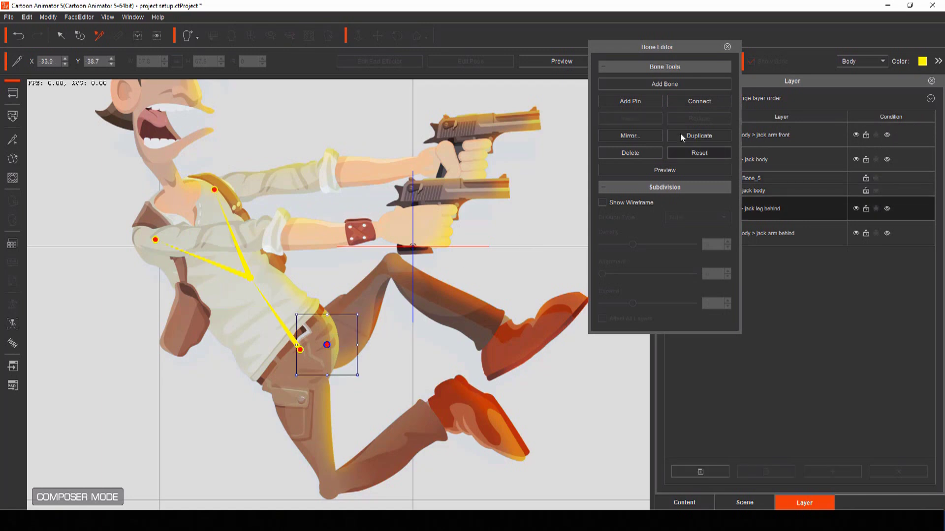
click(301, 350)
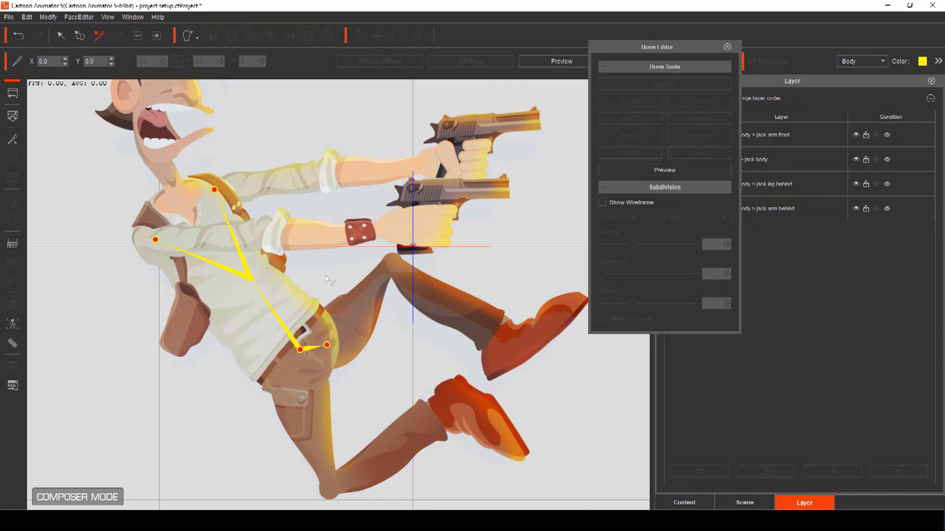
Test-pose the rig in preview by rotating the front arm, torso and rear hip bones
click(651, 171)
mouse_move(251, 186)
mouse_down()
mouse_move(256, 170)
mouse_move(261, 187)
mouse_up()
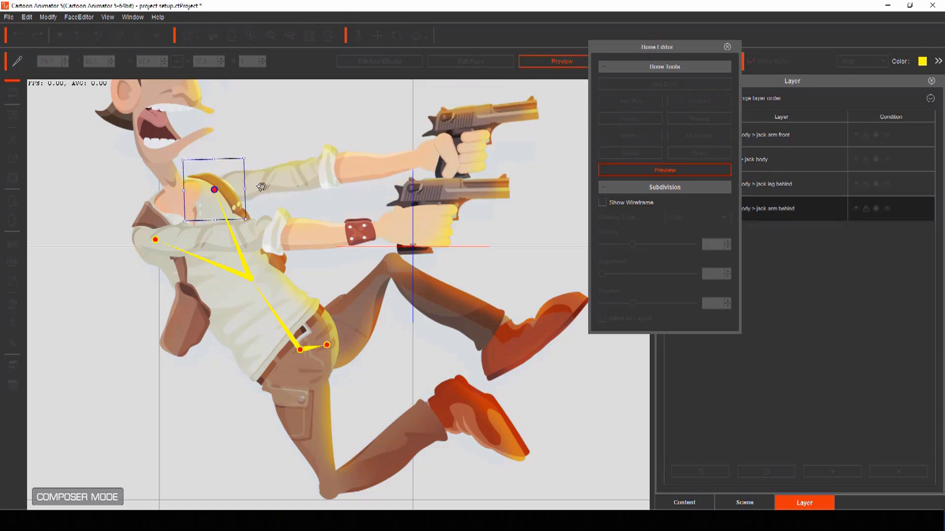
click(253, 276)
drag(276, 273, 299, 277)
click(329, 345)
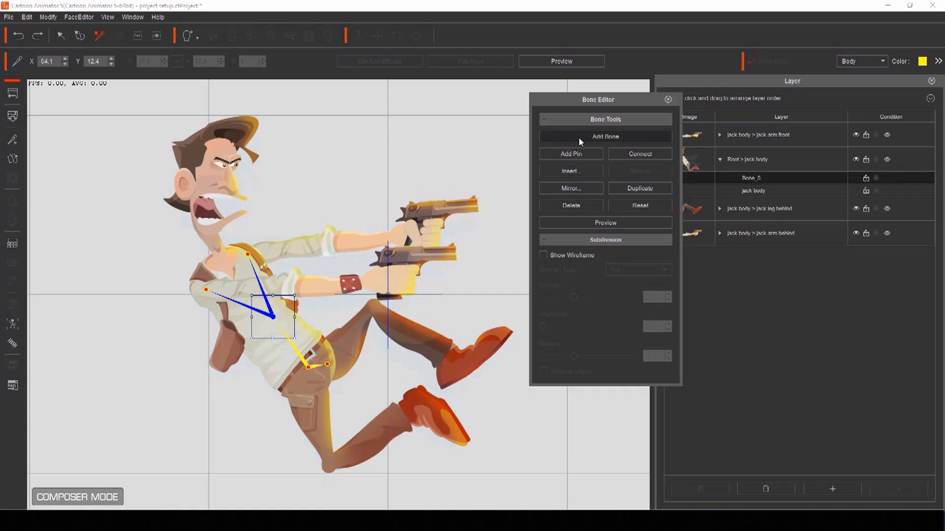
Add bone chains up the neck, through the back arm to the gun hand, and down the rear leg
click(580, 136)
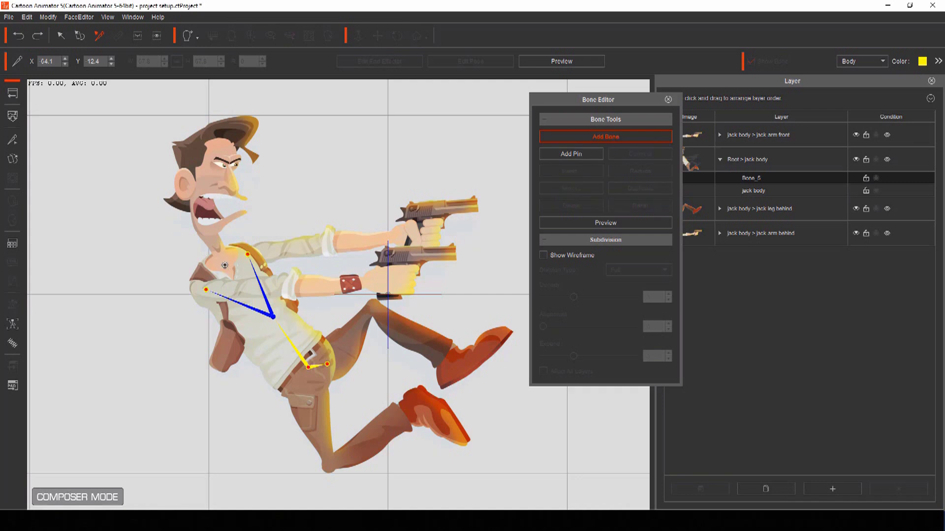
click(274, 317)
click(226, 270)
click(206, 228)
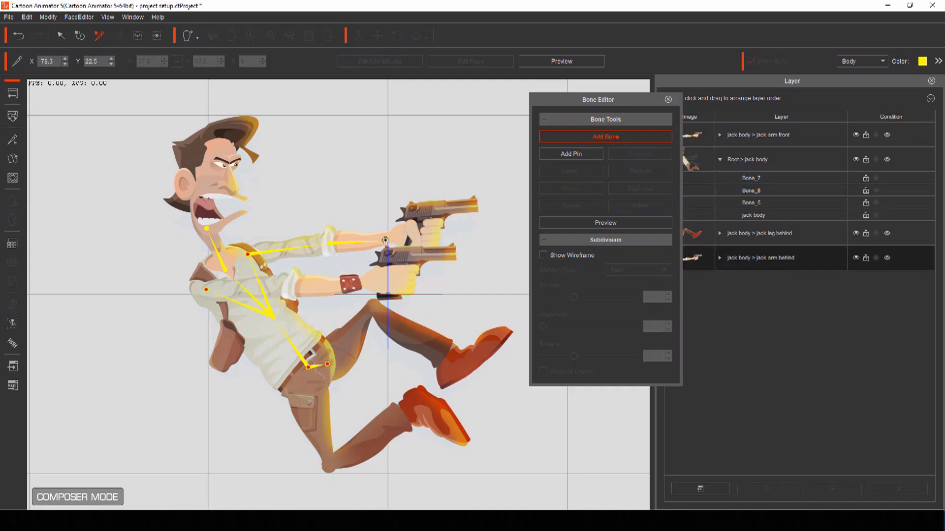
click(439, 233)
click(327, 364)
click(372, 311)
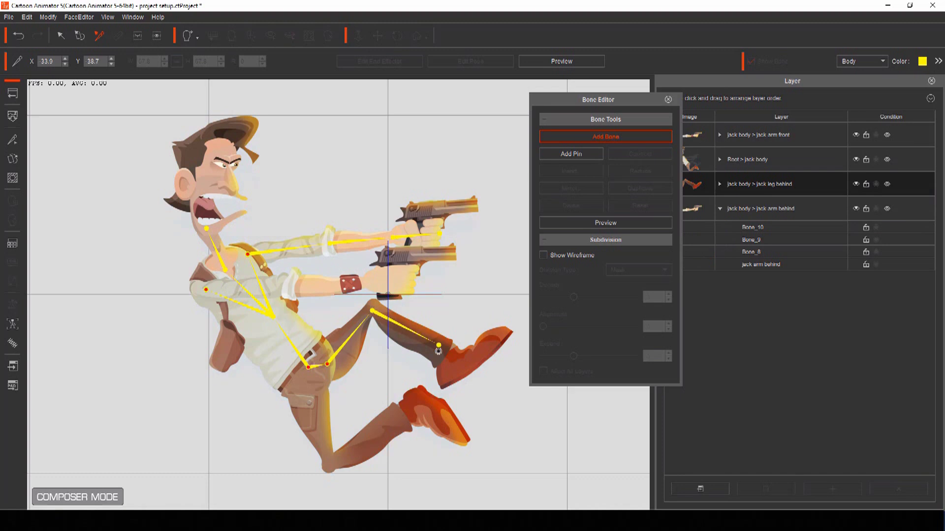
right_click(499, 336)
click(308, 367)
Add bone chains down the front leg to the toe and along the front arm to the gun hand
click(329, 463)
click(409, 414)
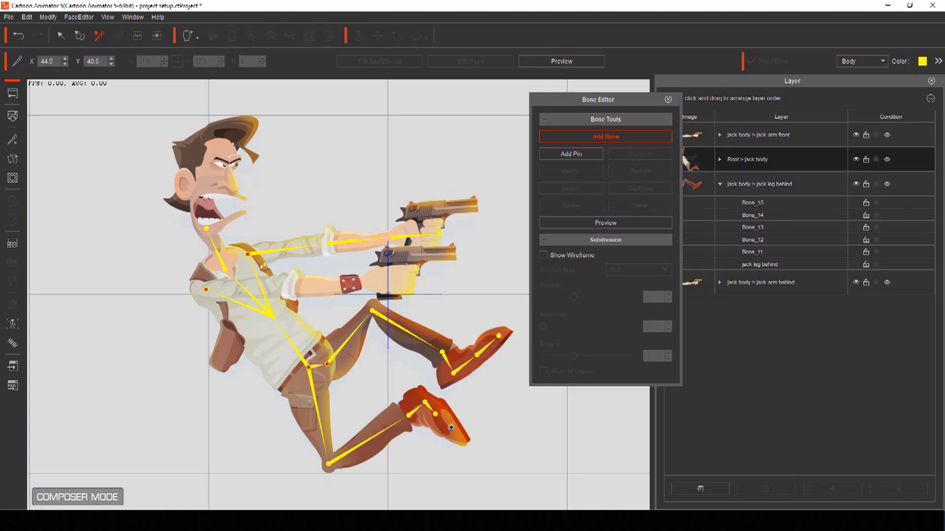
right_click(462, 440)
click(206, 290)
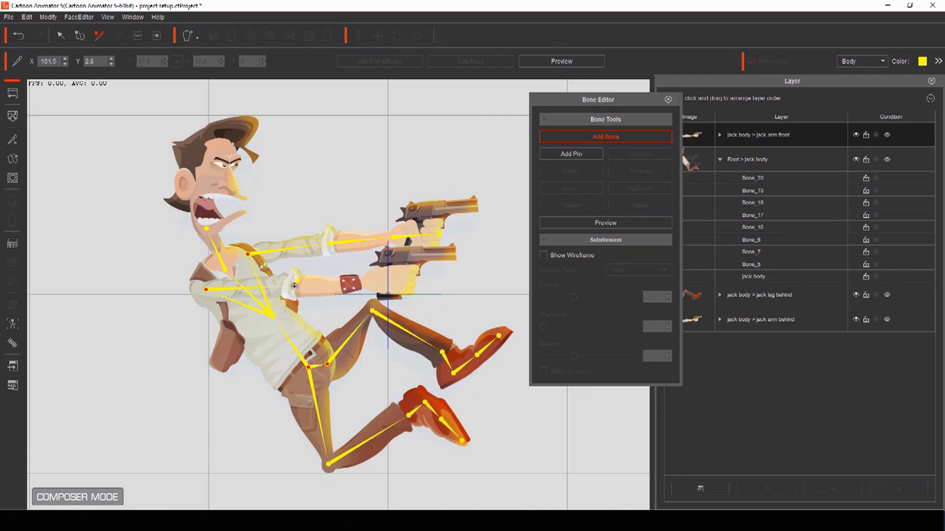
click(292, 285)
click(361, 284)
click(406, 281)
right_click(414, 278)
Show the mesh wireframe and set Subdivision Density and Expand to 9
click(584, 248)
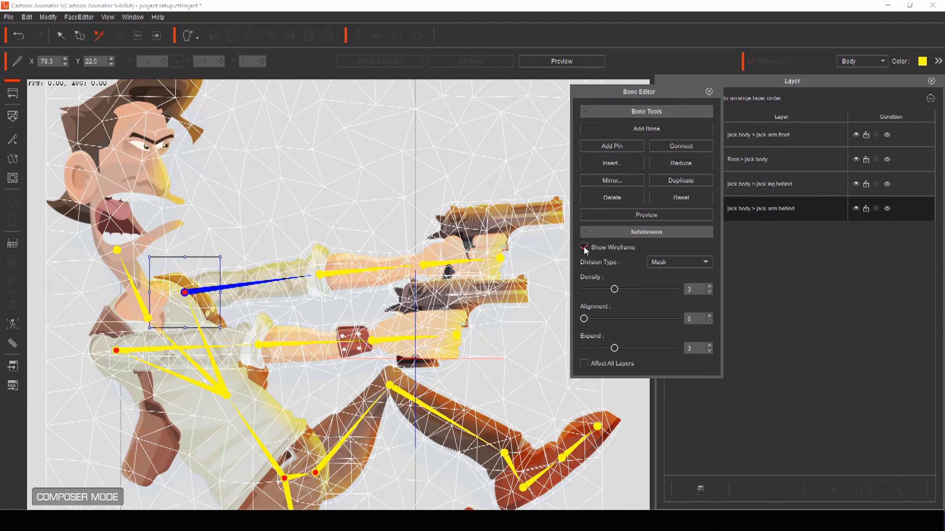
text(9)
key(Return)
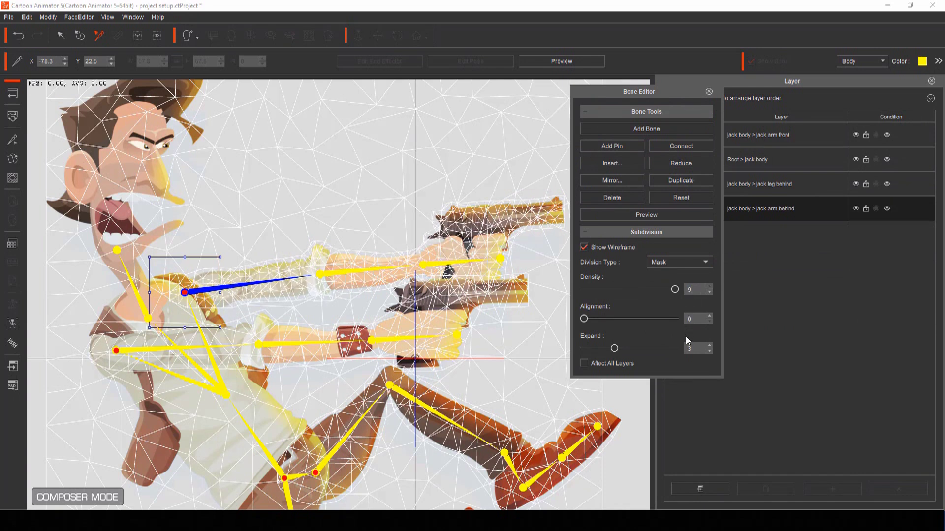
text(9)
key(Return)
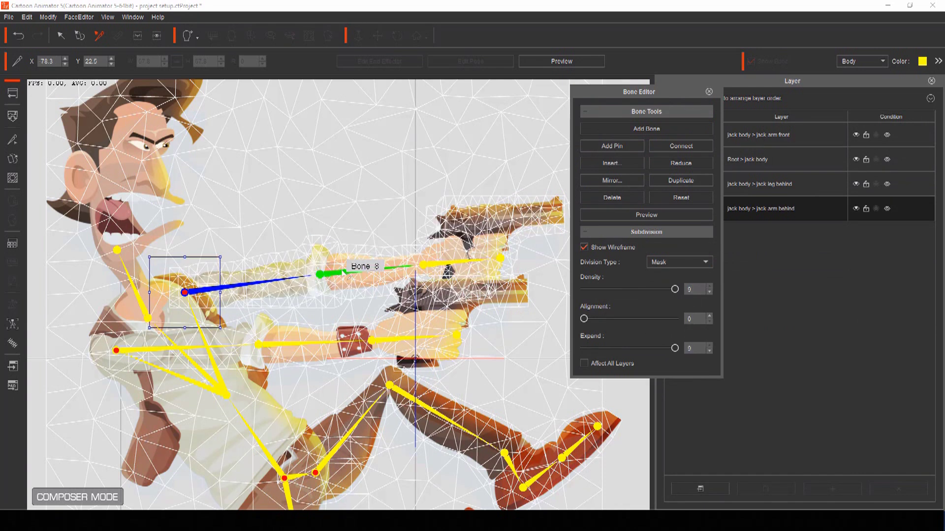
In Preview, test-bend the arm by raising forearm Bone_8 and tilting hand Bone_9
click(345, 270)
click(636, 213)
mouse_move(364, 277)
mouse_down()
mouse_move(358, 252)
mouse_move(315, 229)
mouse_move(372, 274)
mouse_up()
click(453, 261)
drag(465, 260, 467, 242)
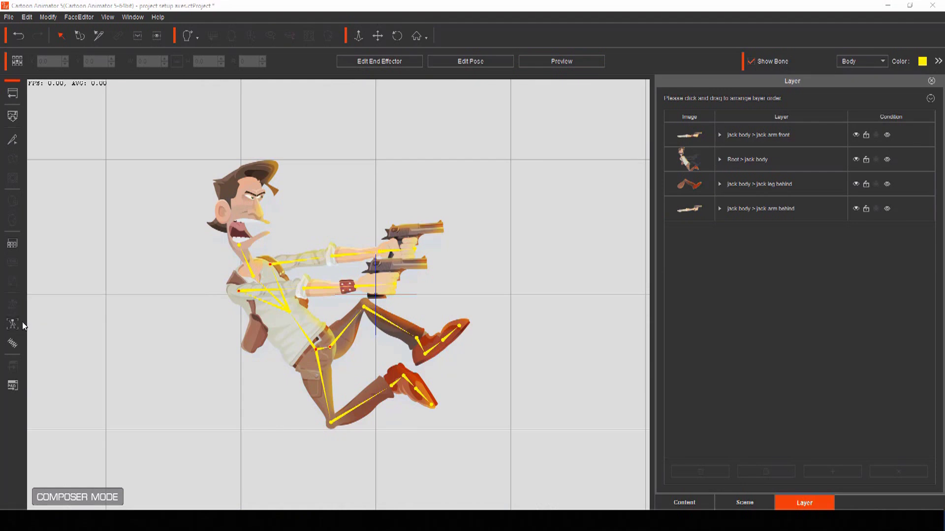
Capture the rigged gunslinger into the custom rig preview, thin its bones to 0.5, then close it
click(13, 326)
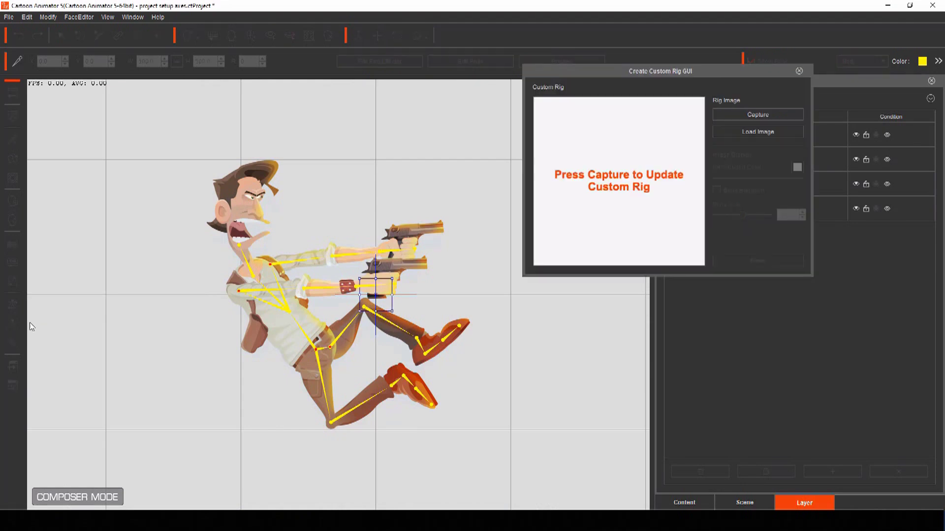
click(741, 114)
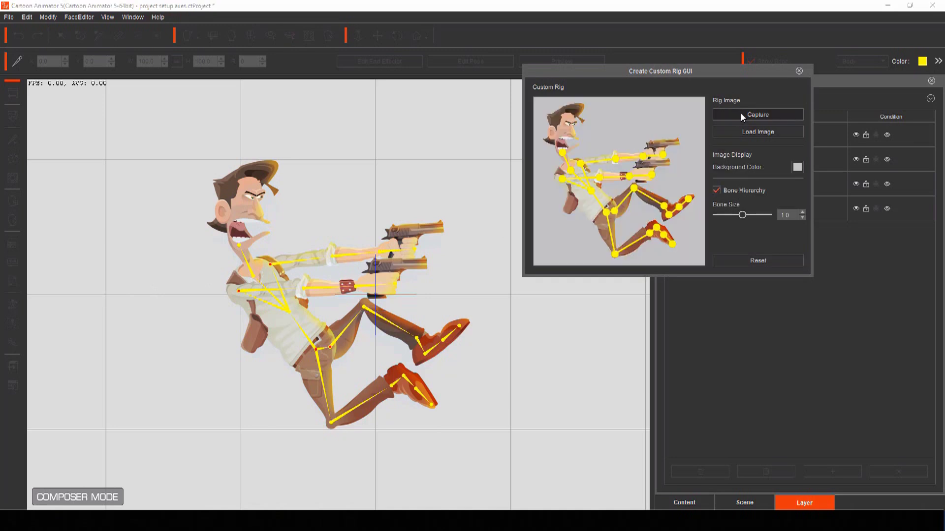
drag(739, 216, 709, 219)
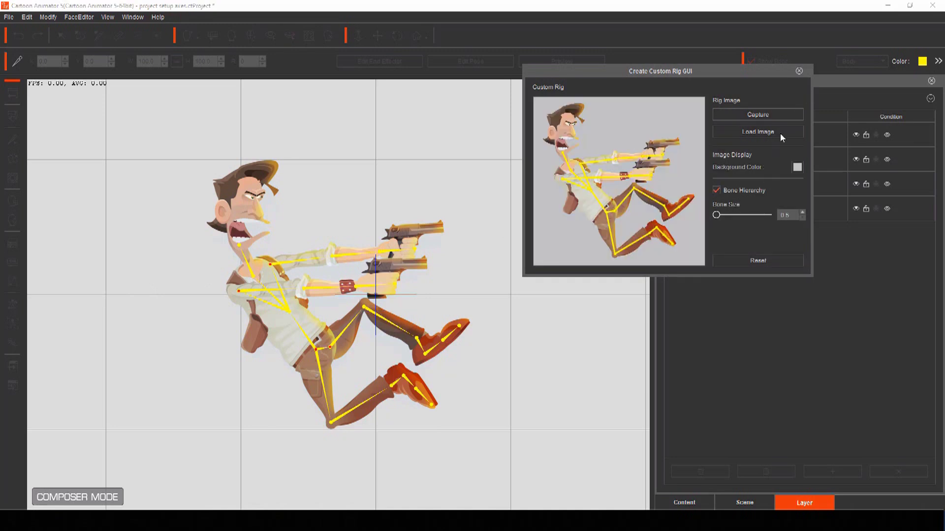
click(799, 71)
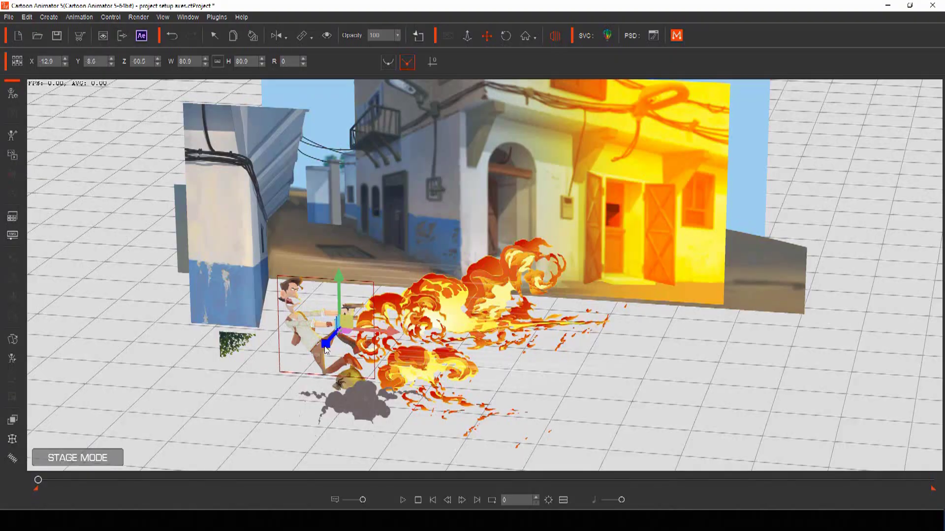
Move the gunslinger along the Z axis so he sits lower, further left and deeper
mouse_move(325, 349)
mouse_down()
mouse_move(290, 380)
mouse_move(324, 355)
mouse_up()
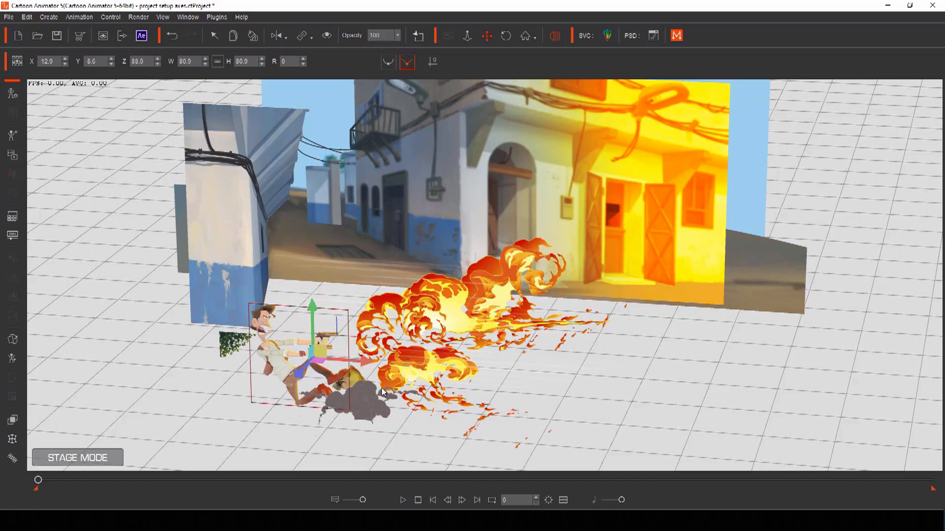
click(374, 401)
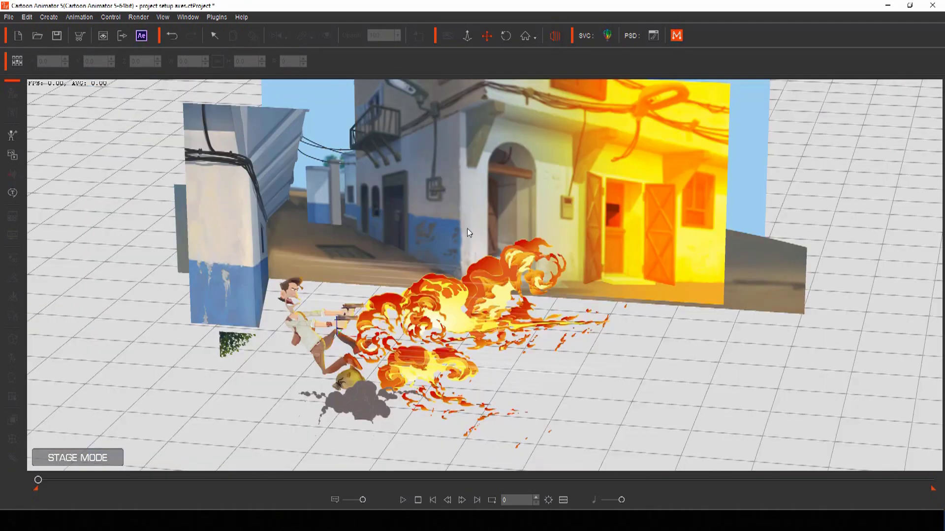
click(315, 347)
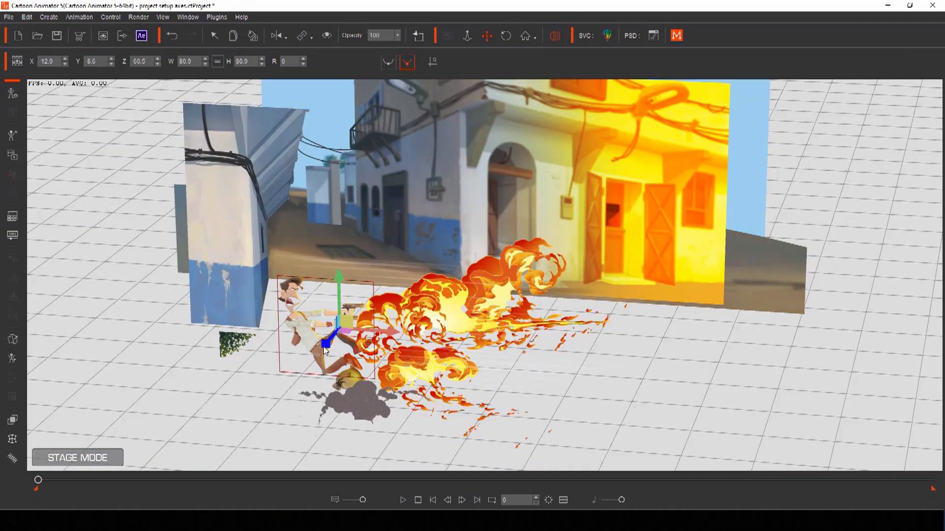
mouse_move(323, 346)
mouse_down()
mouse_move(261, 409)
mouse_move(315, 345)
mouse_move(324, 355)
mouse_up()
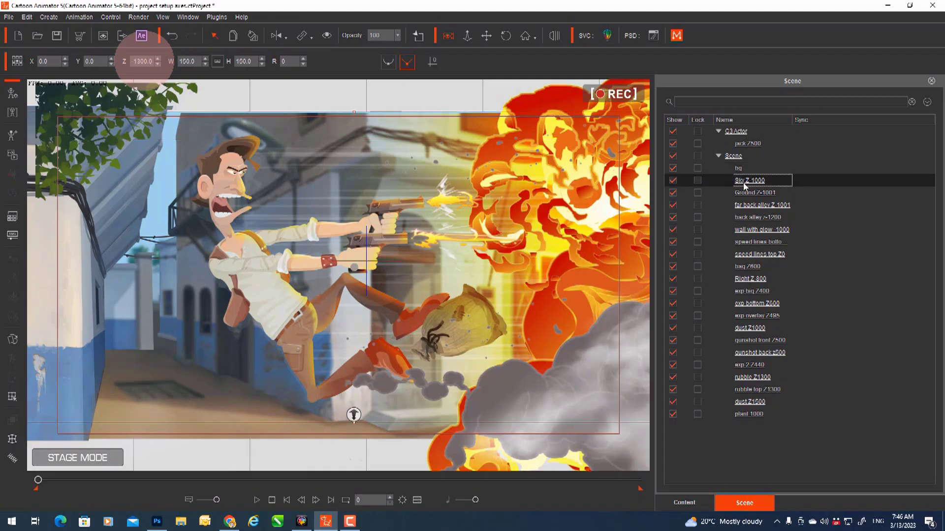
Check the depths of the Ground, alley, wall, speed lines and bag layers
click(745, 192)
click(748, 205)
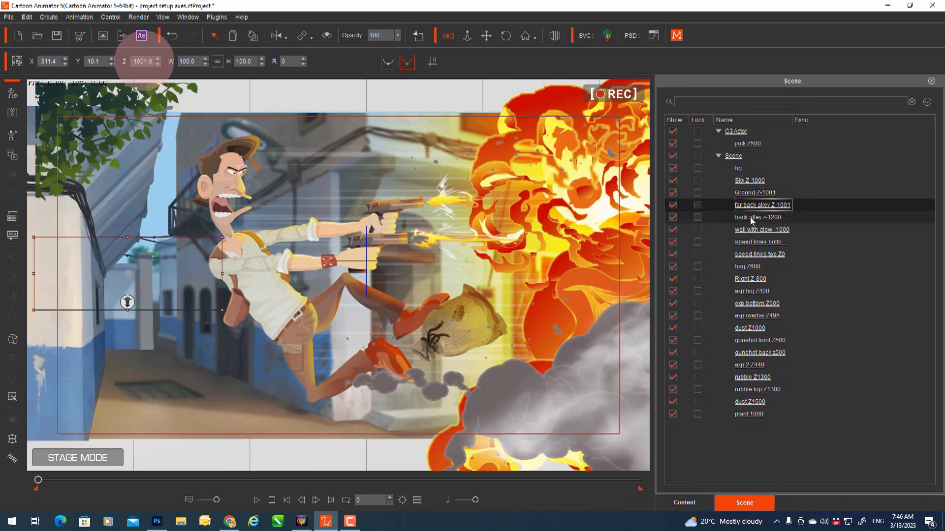
click(749, 217)
click(754, 229)
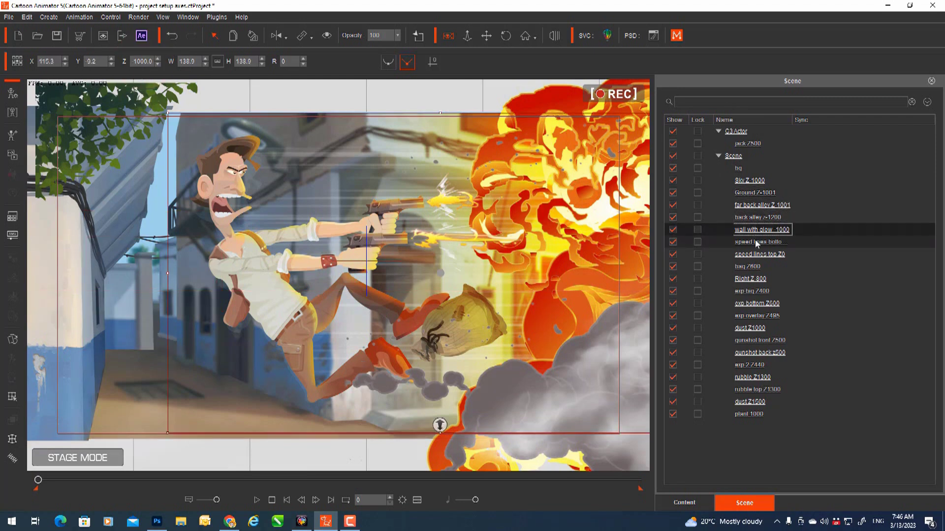
click(756, 242)
click(758, 254)
click(757, 266)
Set the opacity of dust Z1000 and exp bg Z400 to 88
click(753, 330)
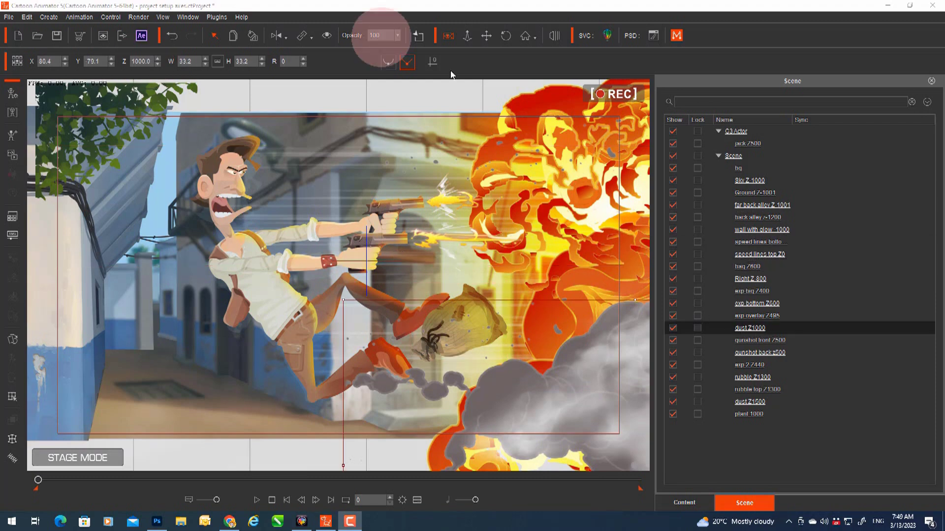
click(399, 36)
mouse_move(396, 43)
mouse_down()
mouse_move(383, 44)
mouse_move(405, 45)
mouse_up()
click(757, 291)
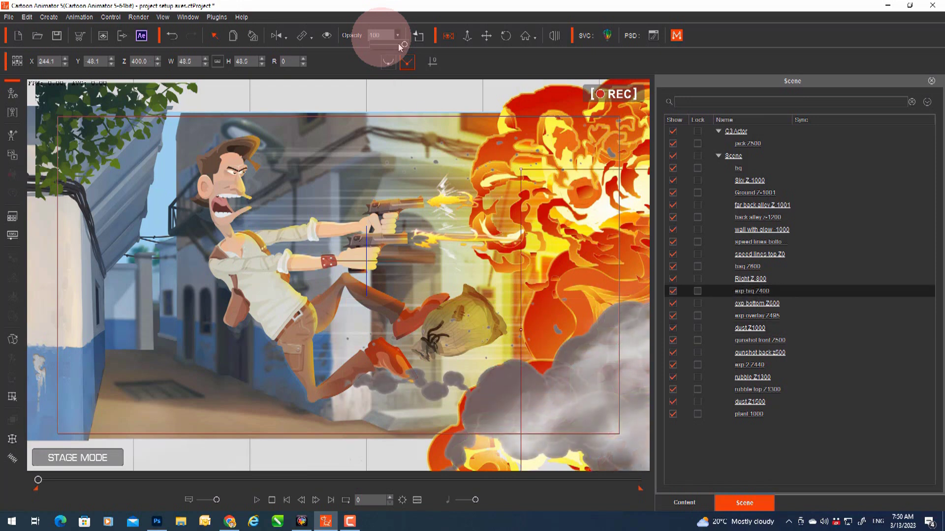
drag(403, 46, 398, 45)
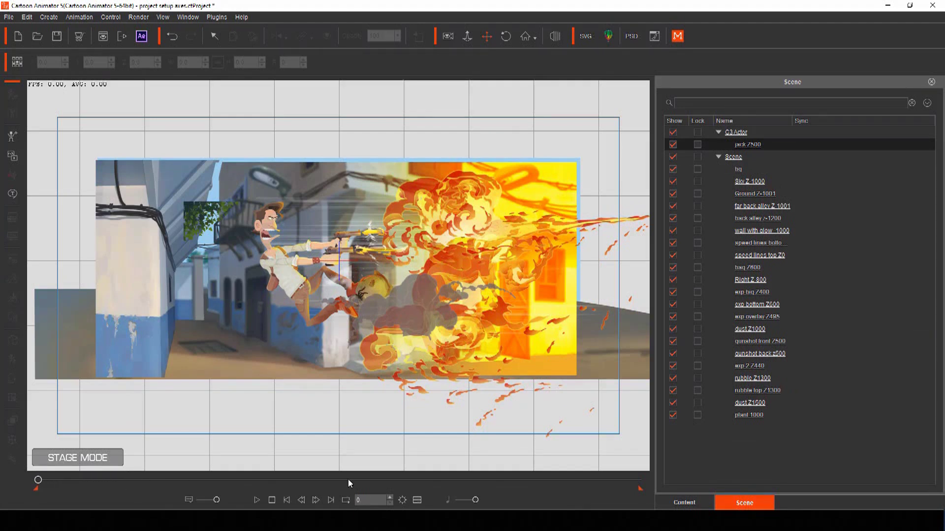
Show the Timeline and add the Project Camera track
click(417, 500)
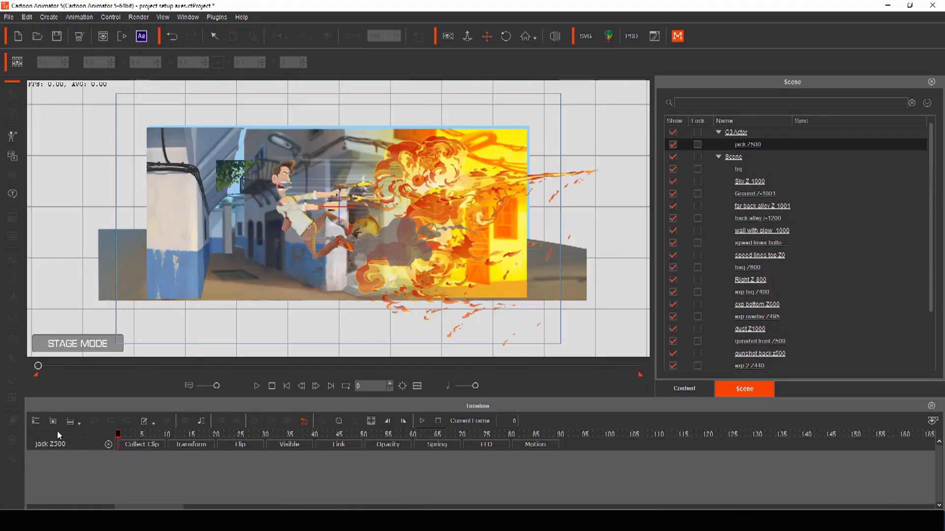
click(36, 423)
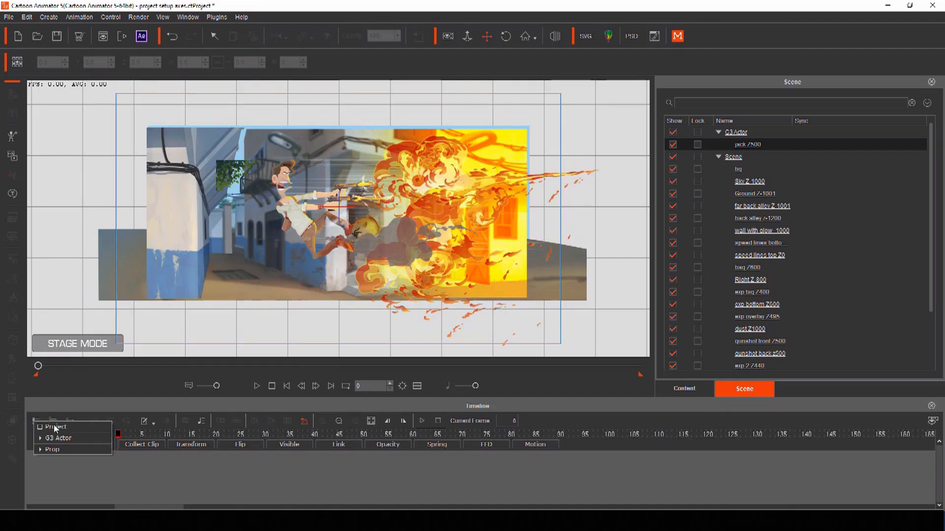
click(54, 427)
click(190, 444)
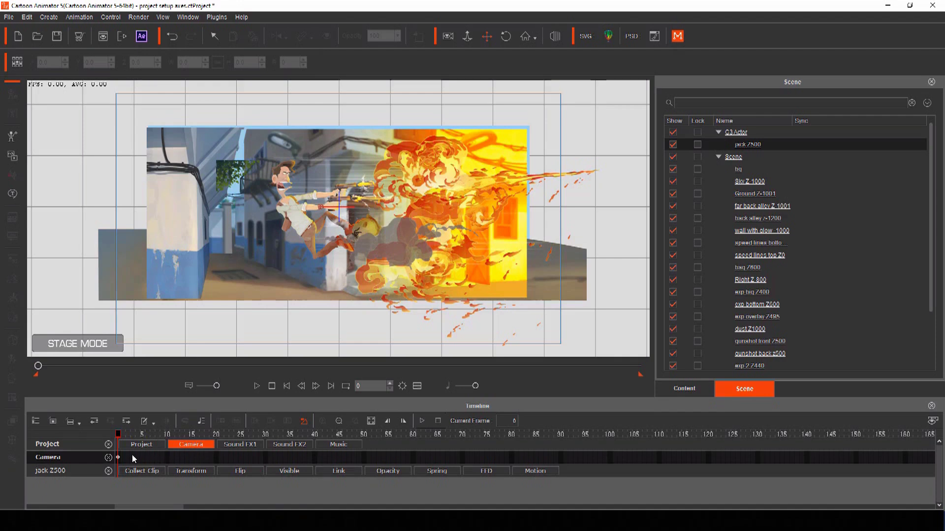
In Camera Record Mode, pan the camera to its end framing at frame 150
click(449, 38)
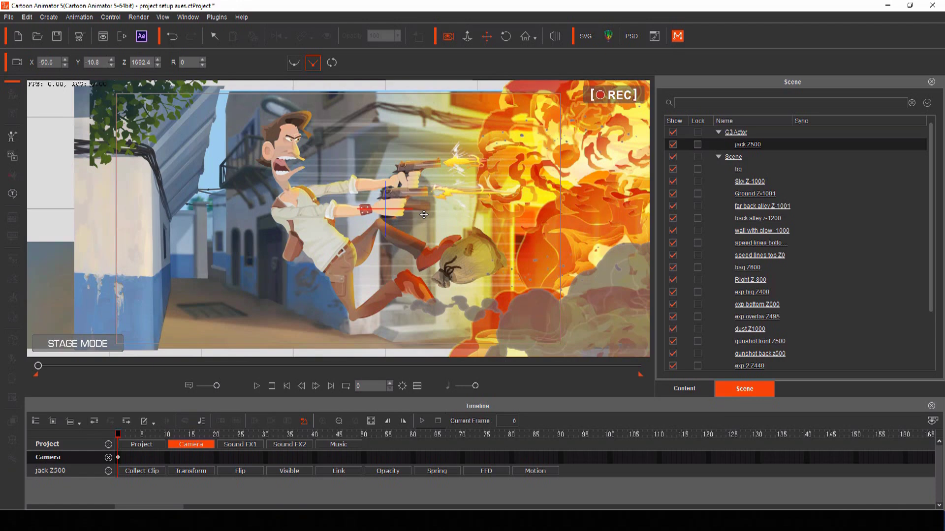
mouse_move(424, 214)
mouse_down()
mouse_move(457, 216)
mouse_move(332, 216)
mouse_move(451, 214)
mouse_move(359, 214)
mouse_move(406, 215)
mouse_up()
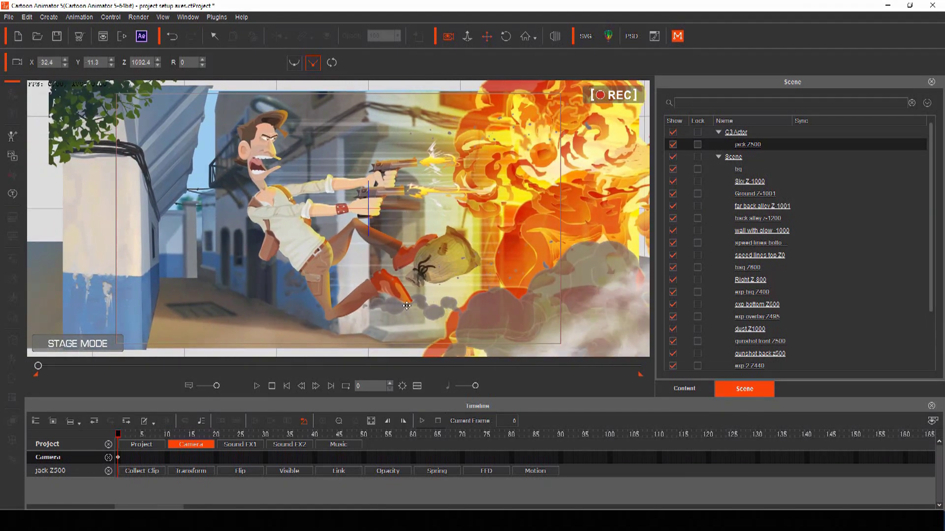
key(ctrl+z)
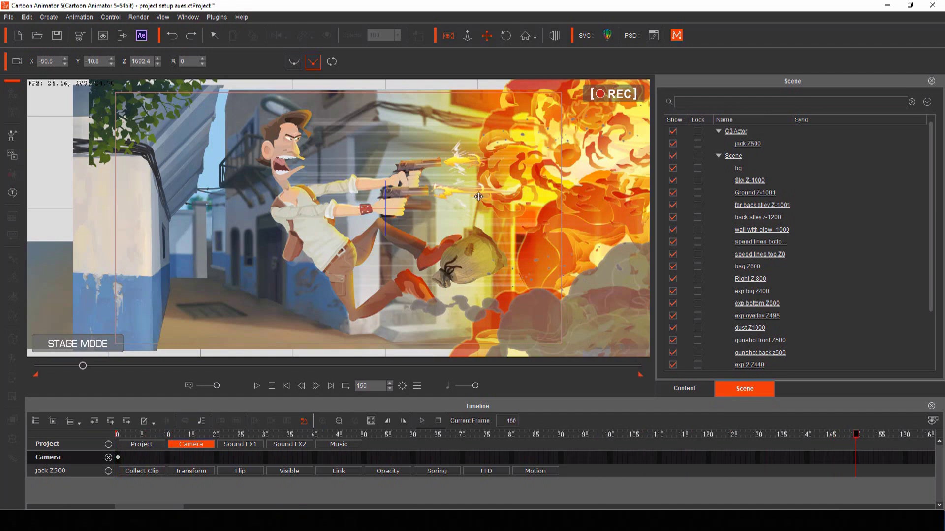
drag(479, 197, 543, 299)
Rewind to frame 0 and play back the camera move
drag(857, 435, 20, 434)
key(space)
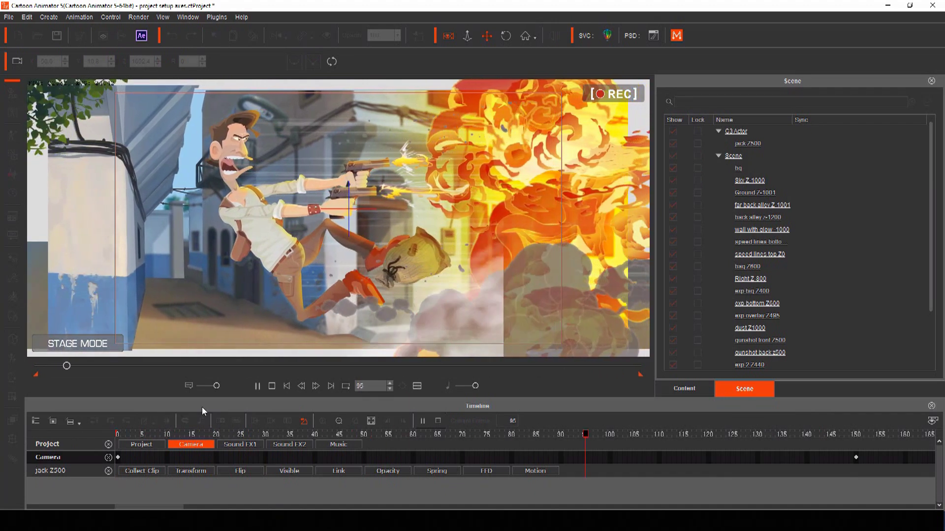
key(space)
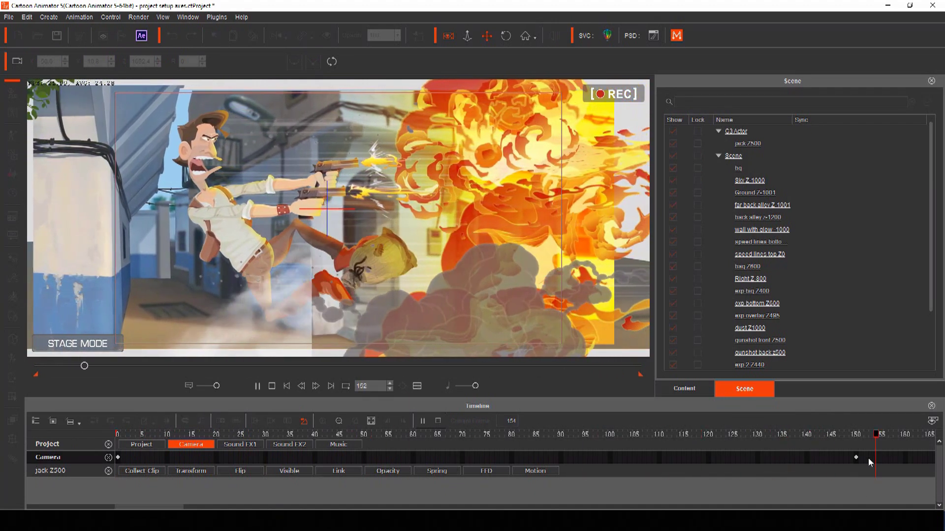
key(space)
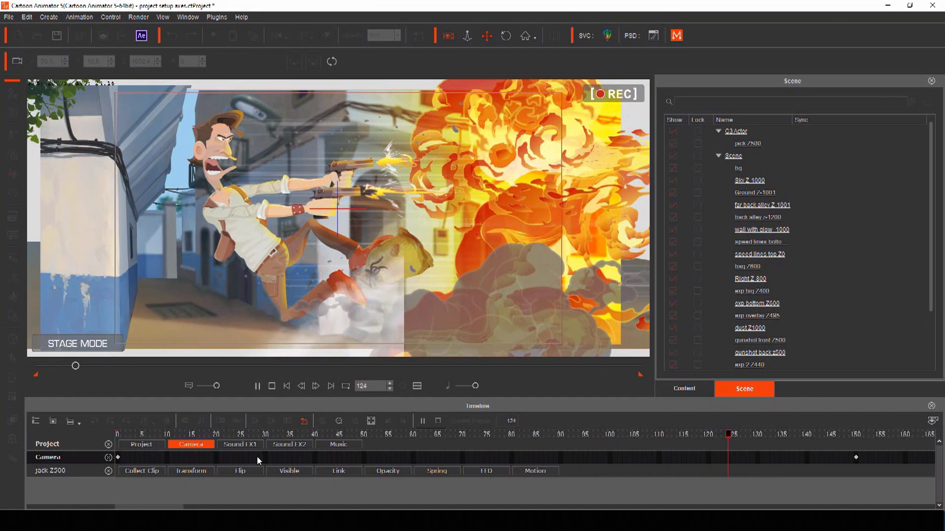
key(space)
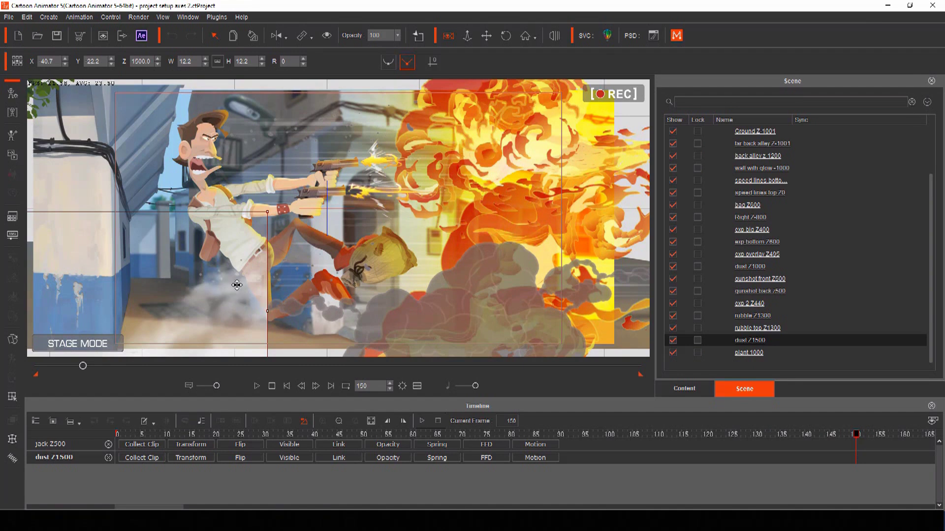
Shift the dust Z1500 smoke right at frame 150 and preview the animation
drag(227, 290, 513, 282)
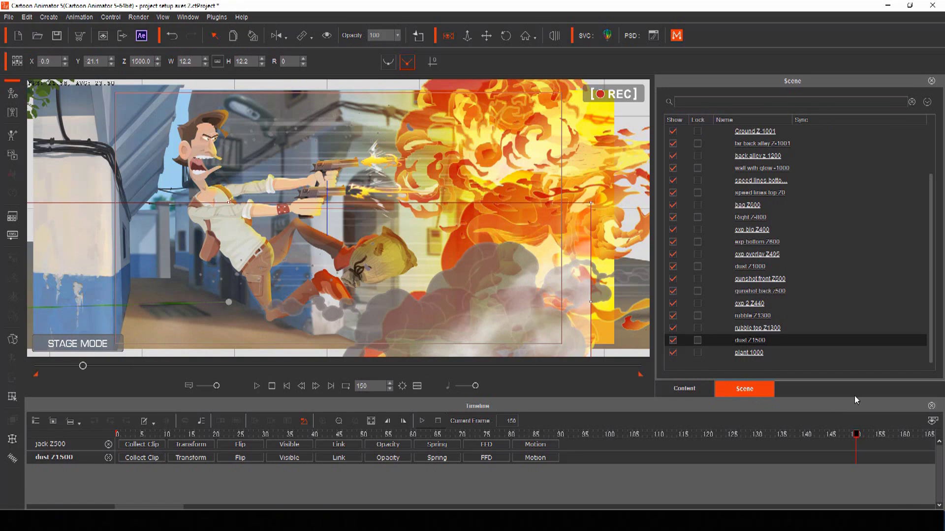
drag(857, 436, 71, 474)
key(space)
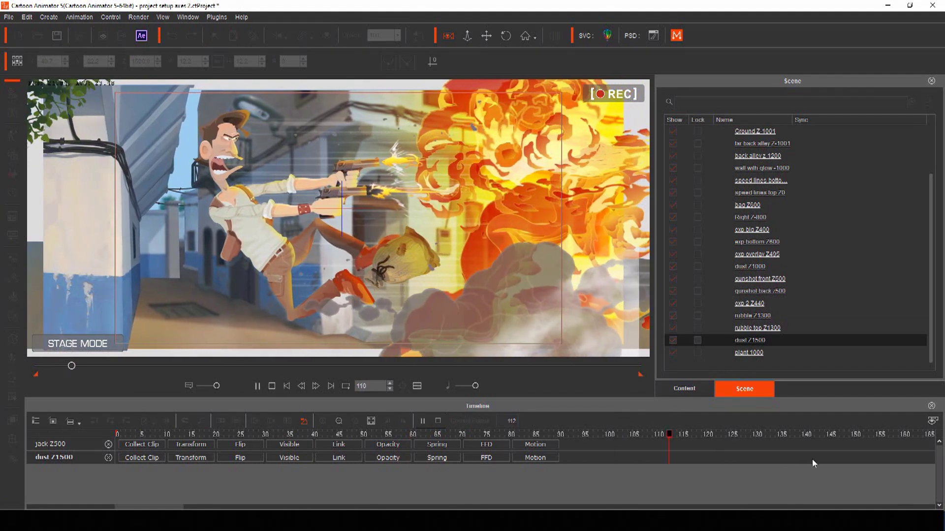
drag(857, 436, 98, 446)
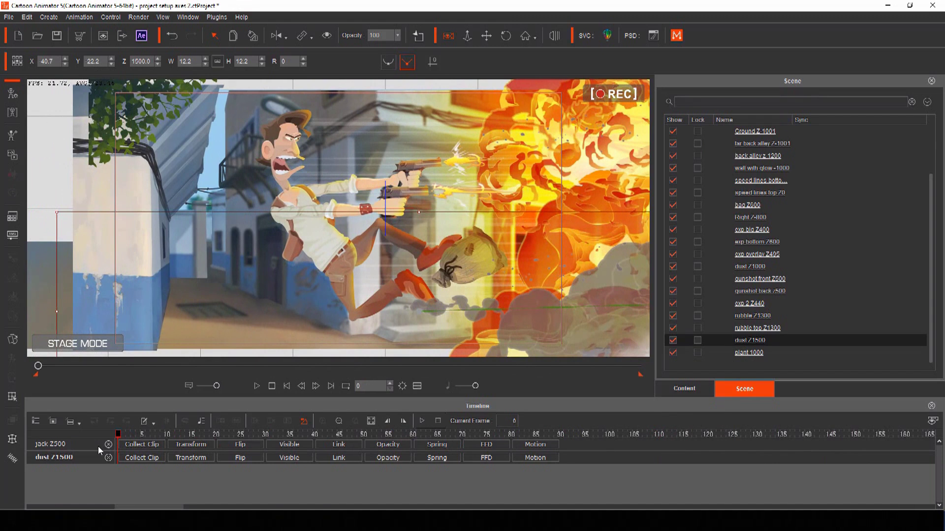
key(space)
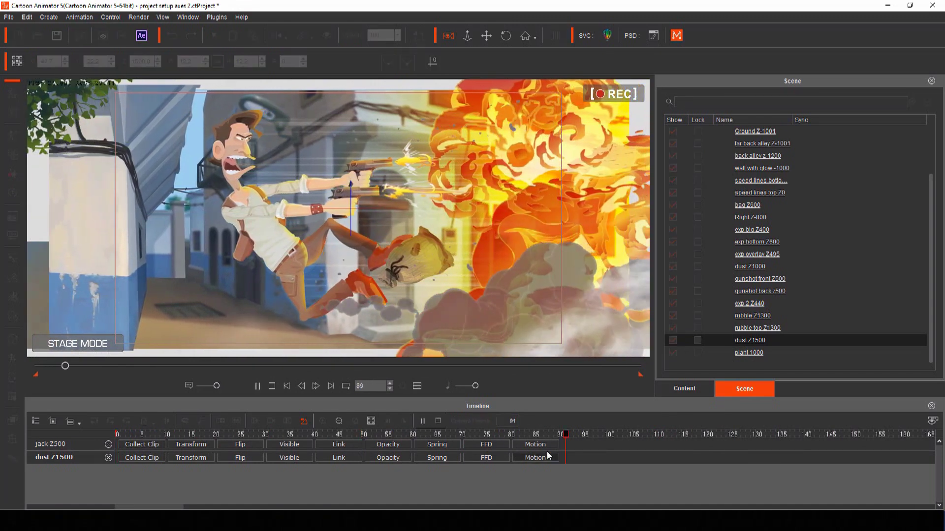
click(569, 438)
drag(568, 438, 855, 464)
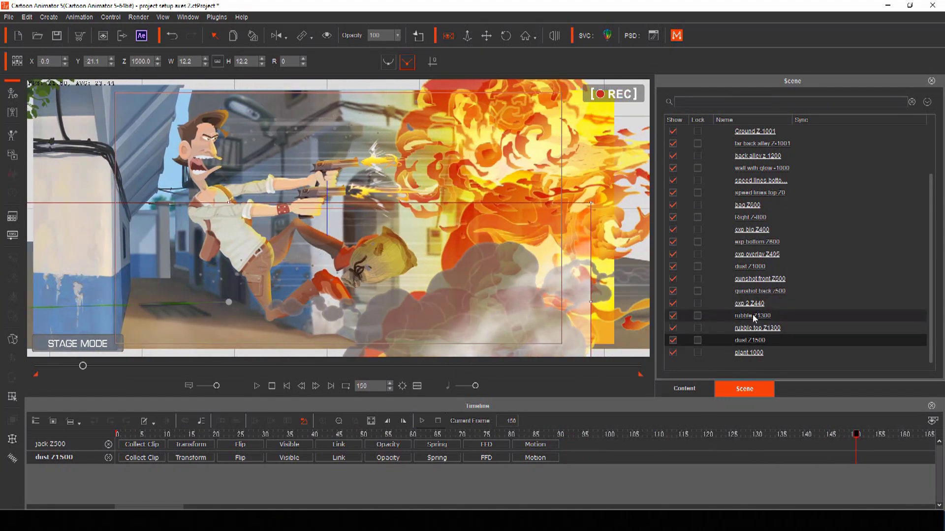
Enlarge the dust Z1000 cloud, then slide the bag left and tilt it to 320°
click(752, 268)
drag(260, 243, 218, 217)
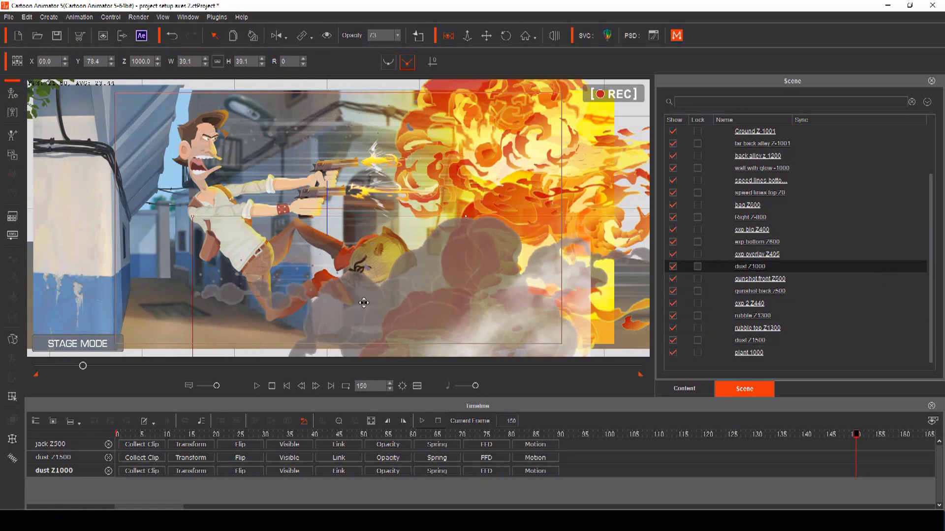
click(375, 253)
drag(371, 253, 324, 250)
drag(283, 275, 293, 302)
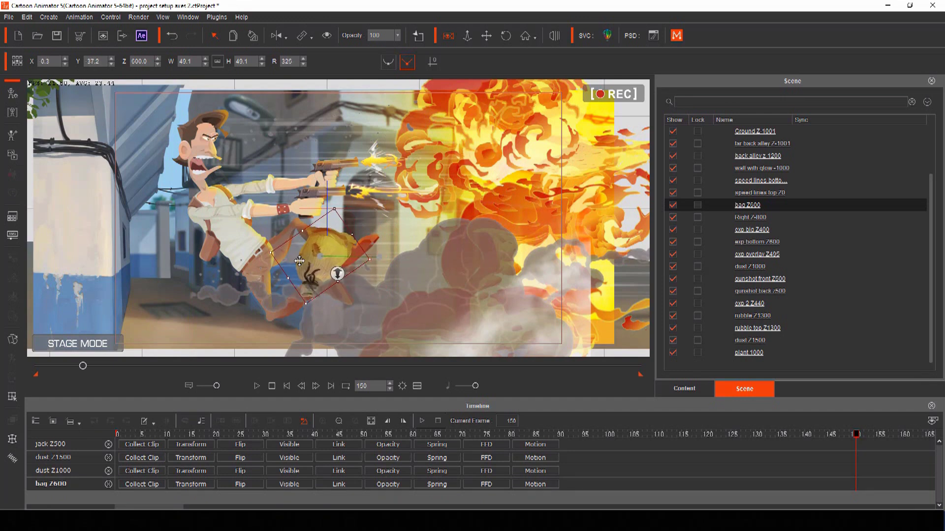
Enlarge the exp 2 Z440 explosion and move it left
click(512, 278)
drag(455, 217, 419, 230)
drag(477, 159, 444, 167)
Move the gunslinger left and stretch the rear gunshot flash further left
drag(856, 438, 858, 470)
click(223, 211)
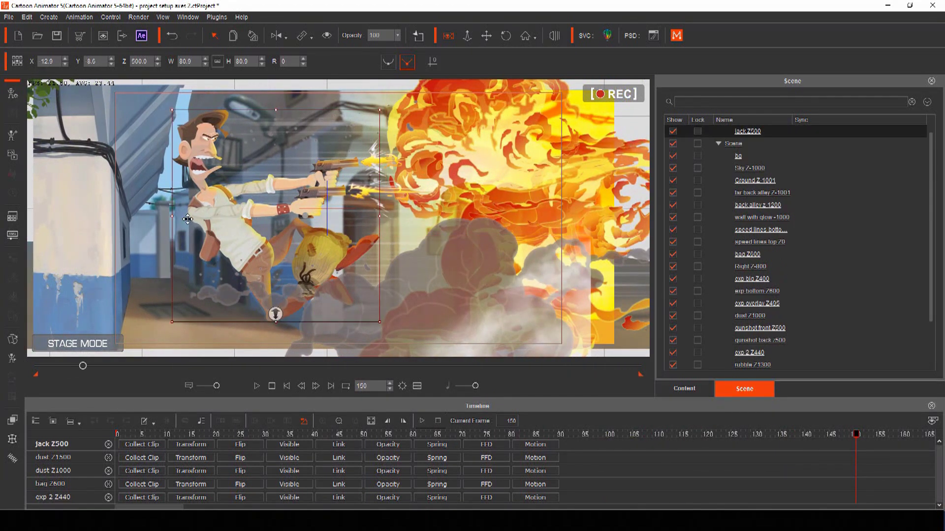
drag(207, 223, 140, 262)
click(374, 166)
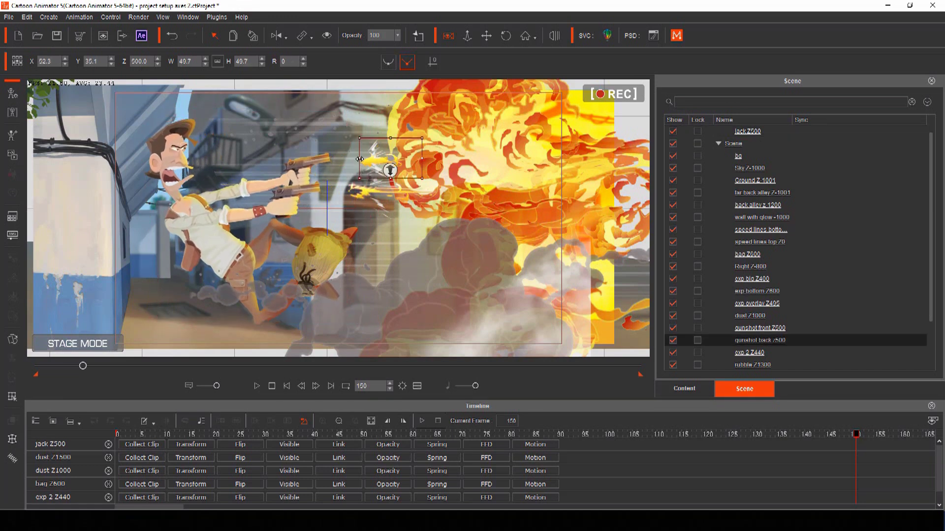
drag(360, 158, 332, 153)
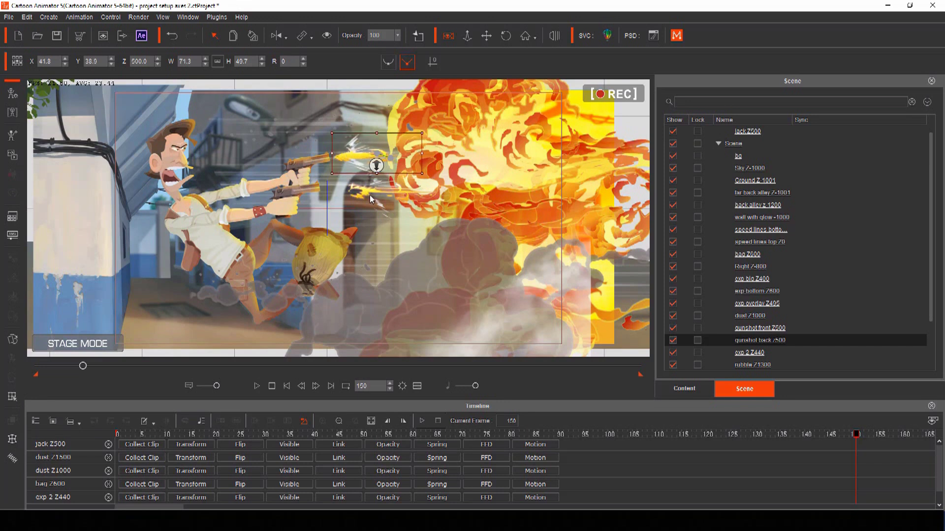
Enlarge and shift the exp overlay Z495 explosion left, and enlarge exp big Z400
click(442, 116)
drag(394, 330, 380, 340)
drag(401, 124, 388, 135)
click(533, 233)
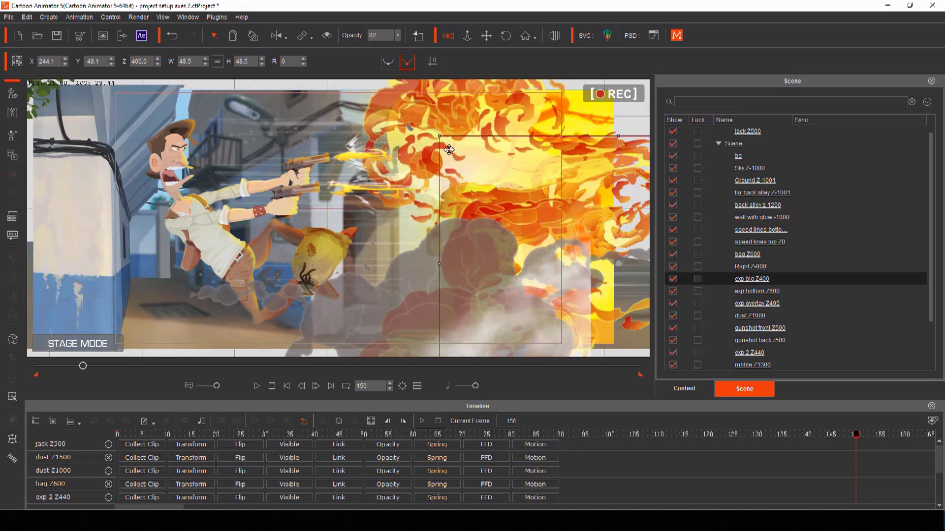
drag(442, 145, 418, 122)
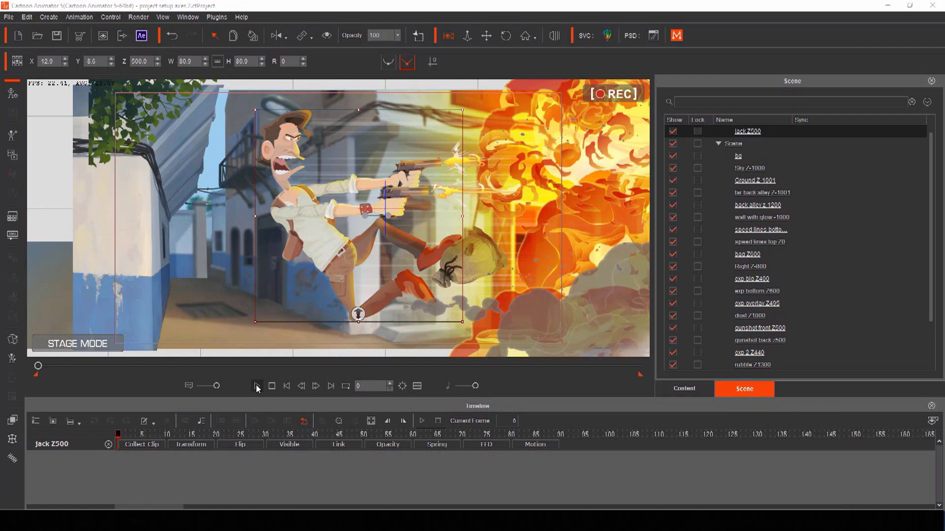
Add new bone chains to the gunslinger's torso and rear gun arm
click(256, 387)
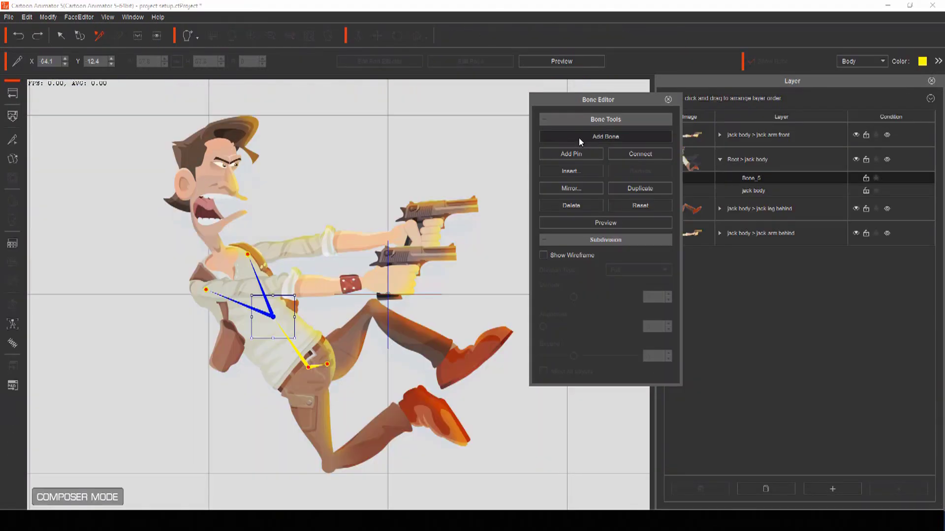
click(579, 138)
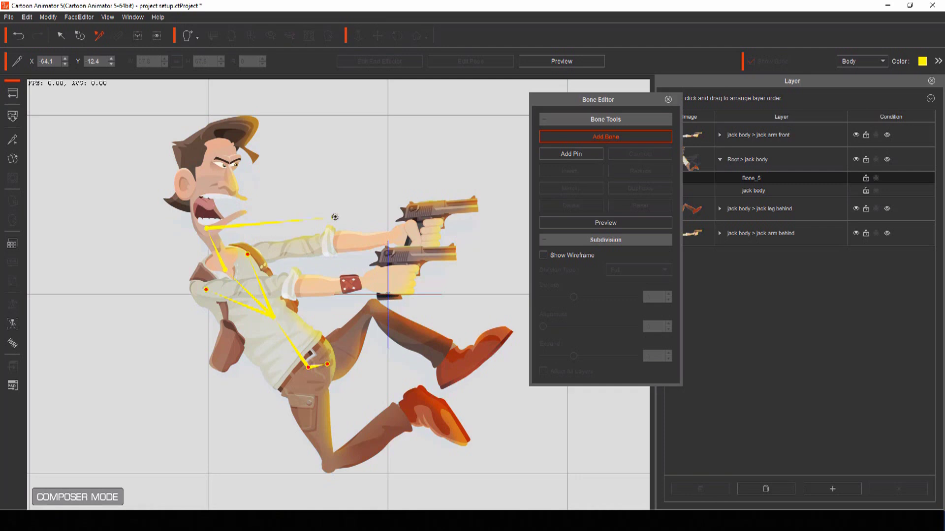
right_click(333, 220)
click(256, 253)
click(549, 138)
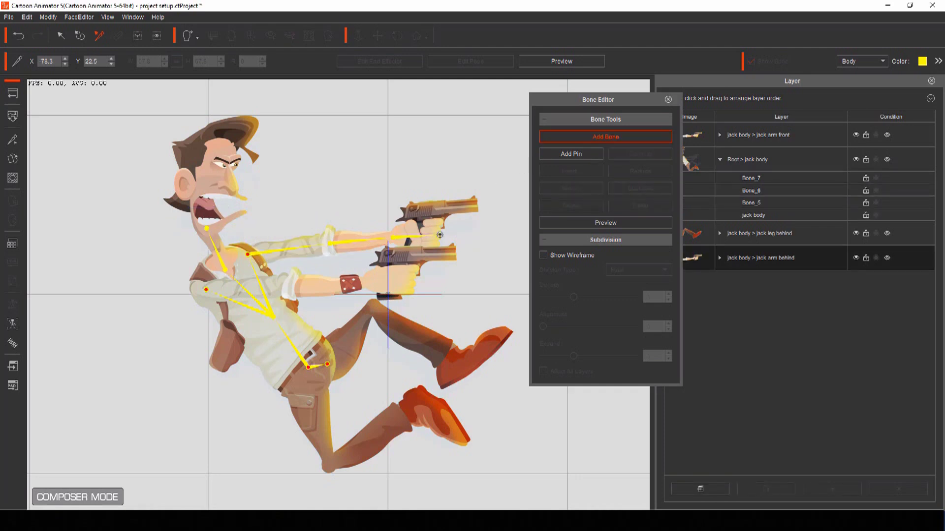
right_click(440, 234)
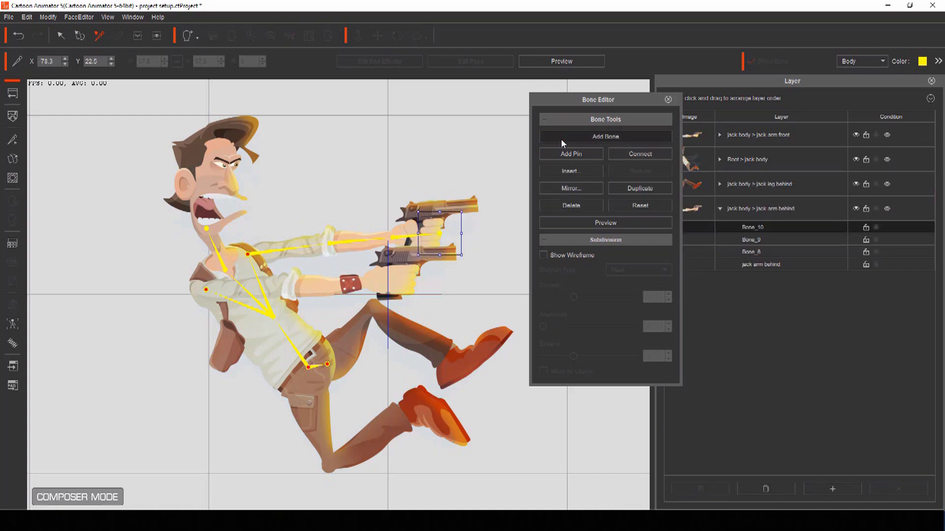
click(331, 370)
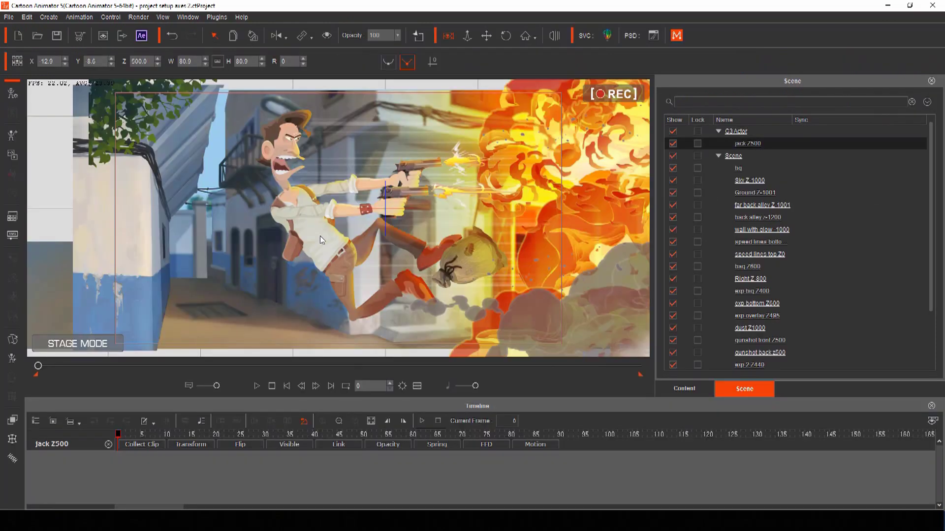
Open bone posing for the gunslinger and lift his foot at frame 150
click(321, 239)
click(11, 362)
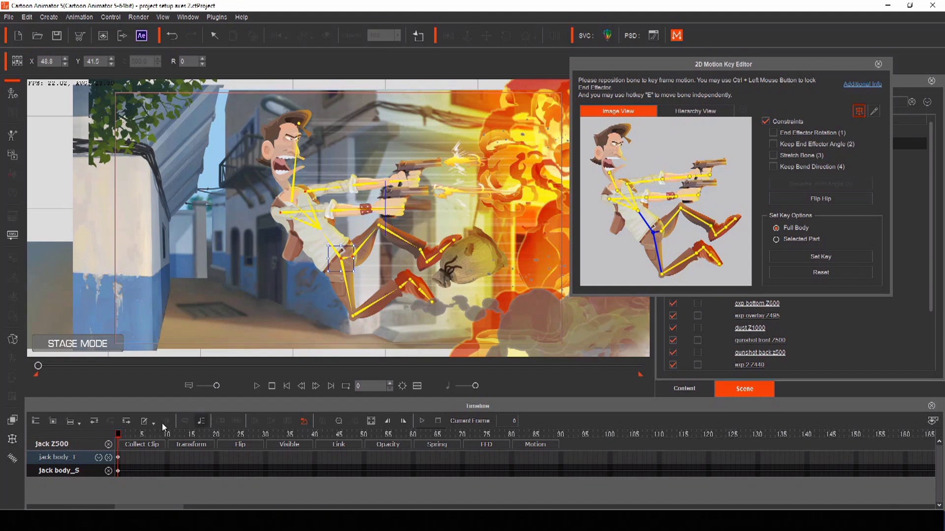
drag(118, 436, 858, 469)
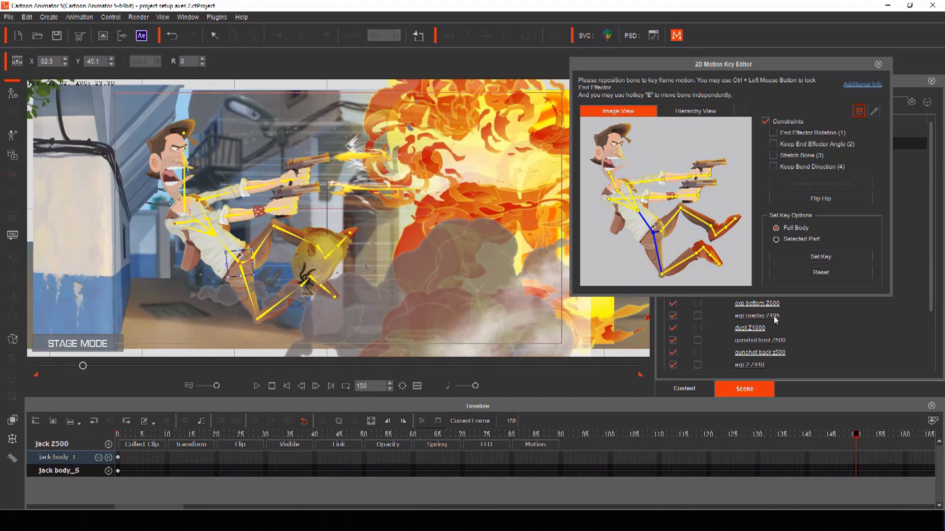
click(712, 230)
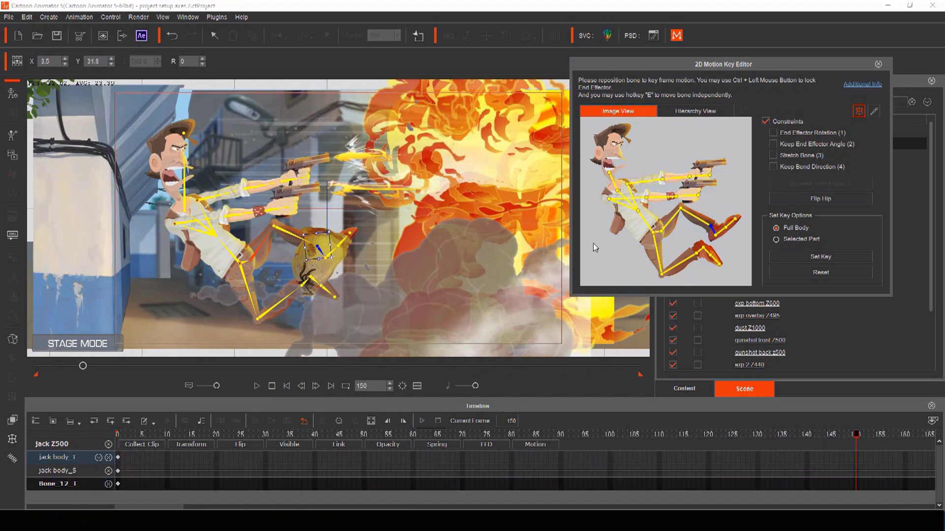
drag(320, 241, 305, 244)
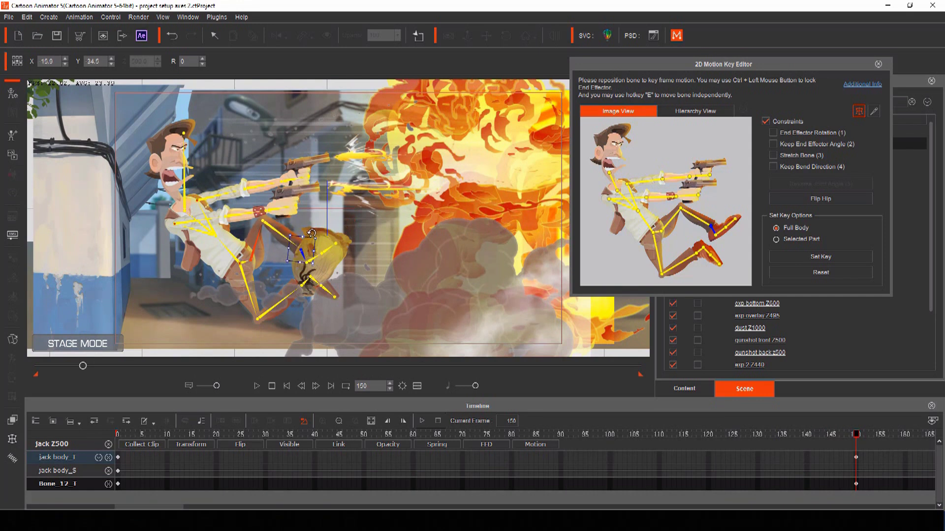
Raise the gun arm, tilt the torso, nudge the other forearm, push the leg down, then play
click(690, 179)
drag(282, 175, 288, 157)
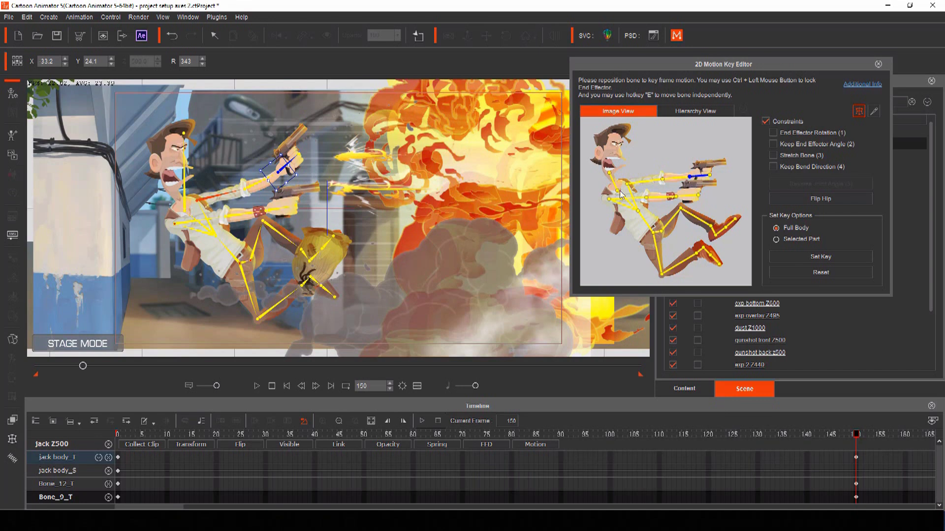
click(638, 213)
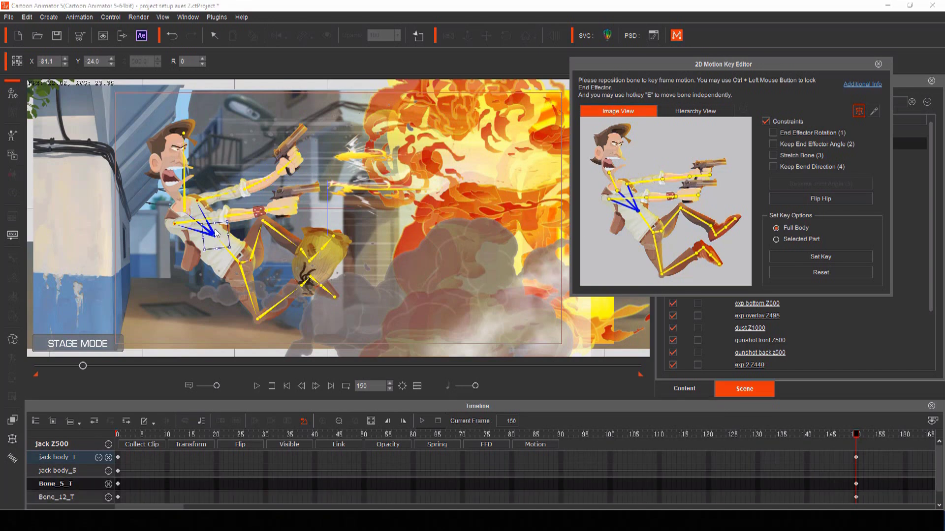
drag(234, 231, 236, 231)
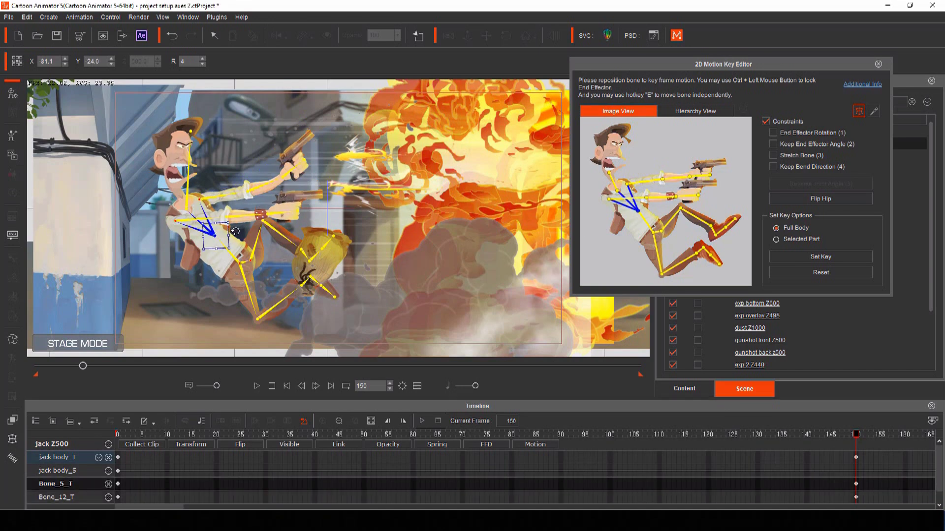
click(668, 201)
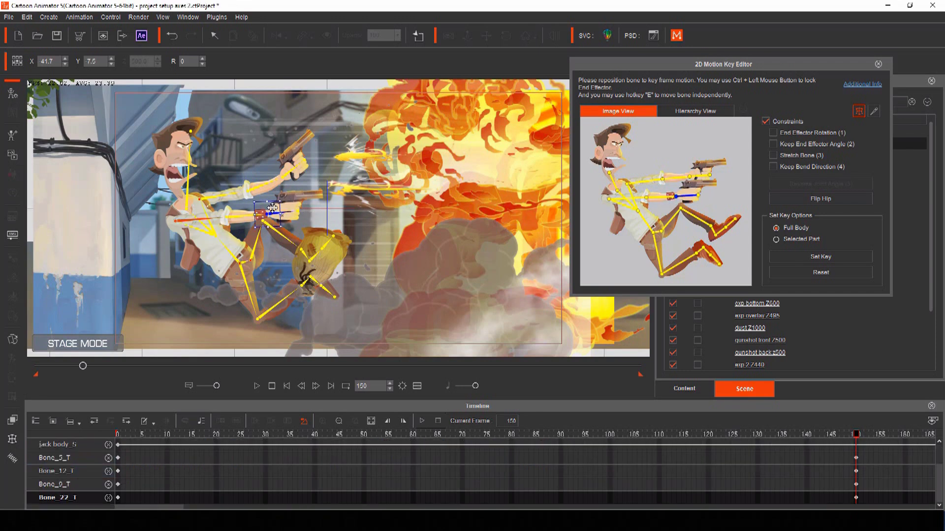
drag(272, 206, 269, 204)
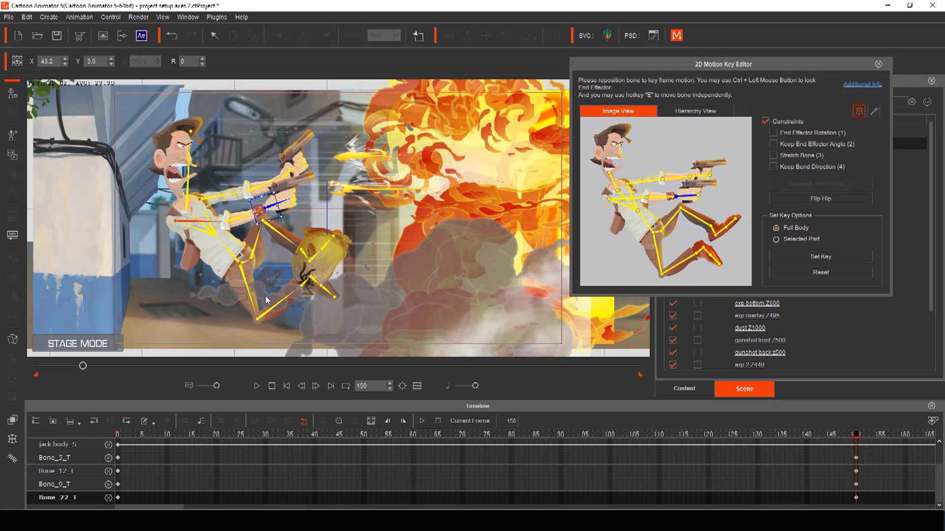
click(303, 286)
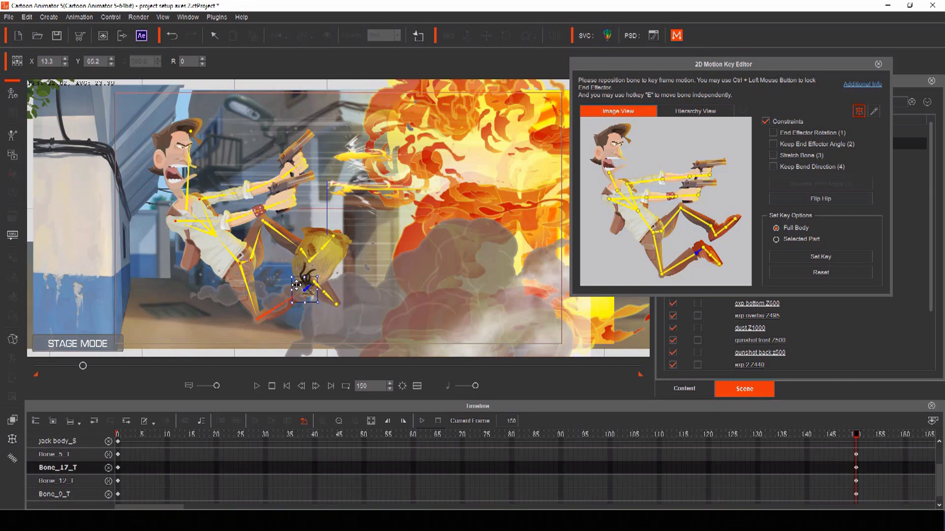
drag(297, 285, 298, 291)
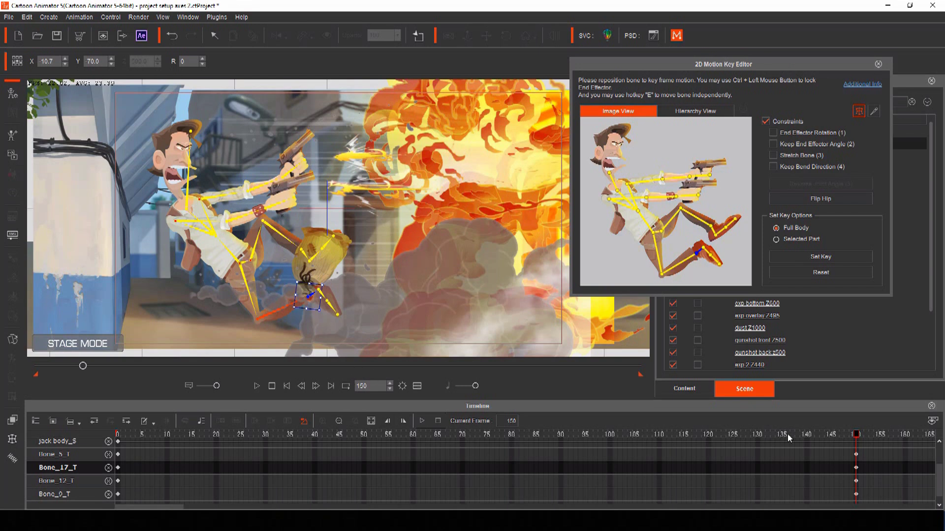
key(space)
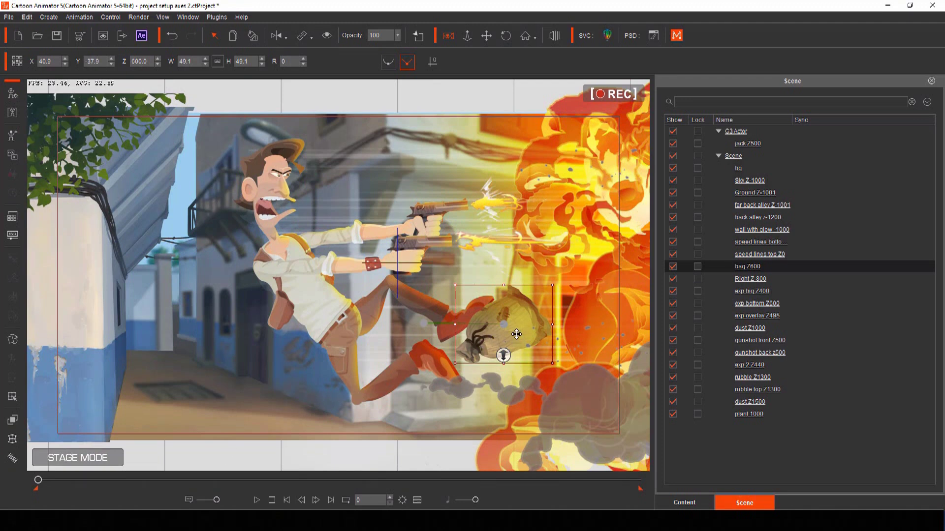
Play and stop the full alley scene animation, then select the bag prop
click(258, 500)
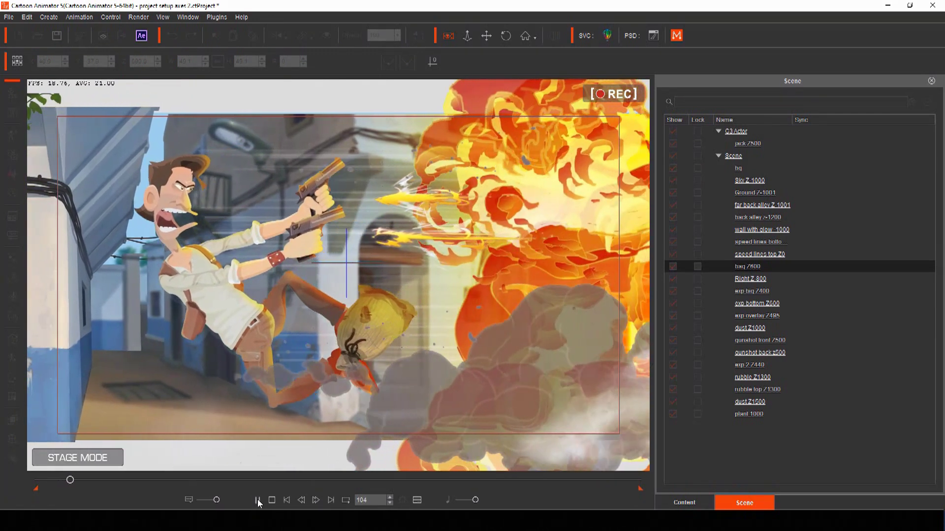
click(258, 500)
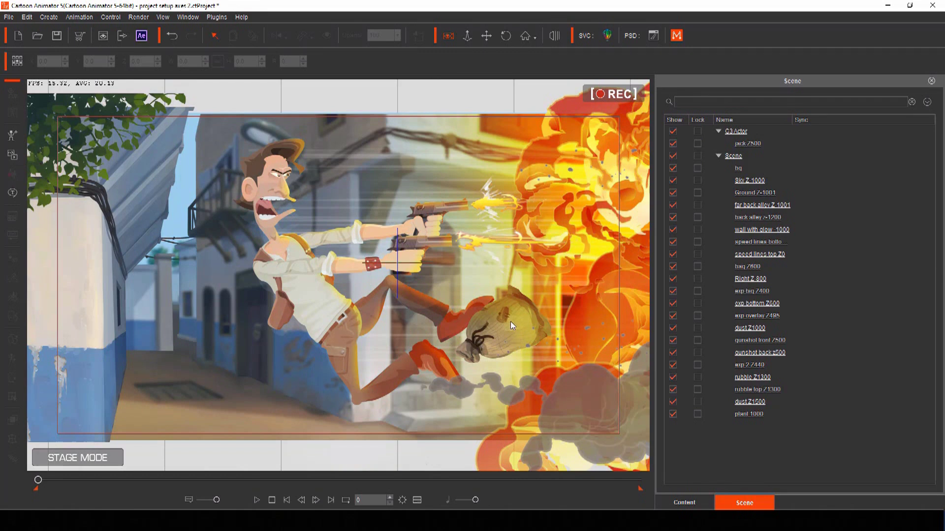
click(511, 323)
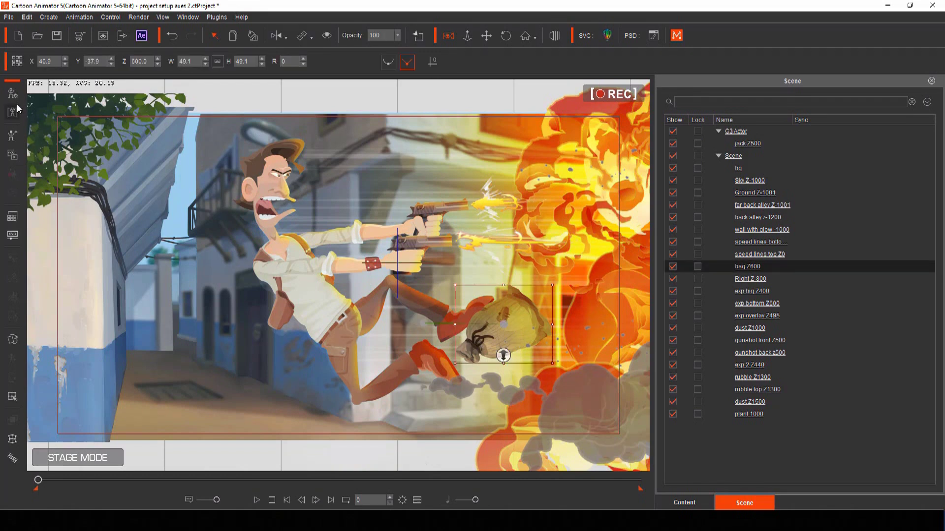
Open the bag prop in Composer and move its pivot down to the tie
double_click(507, 325)
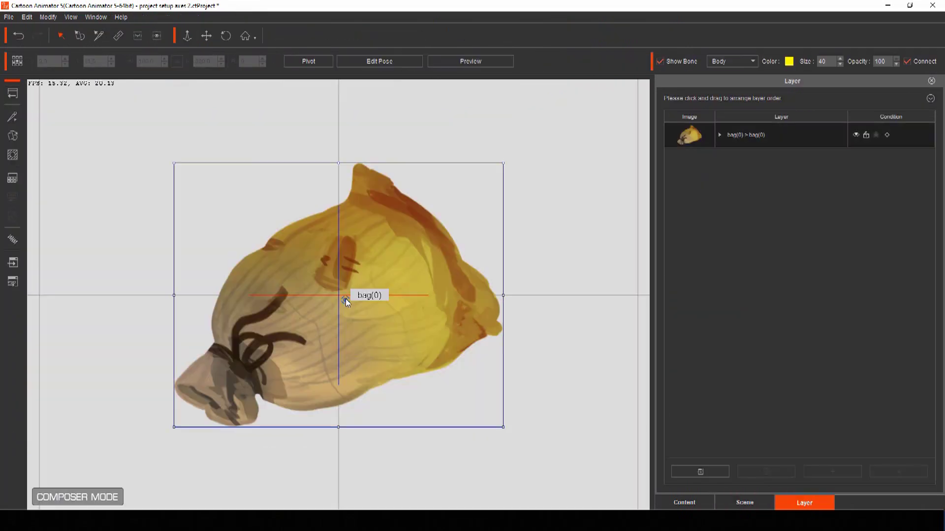
click(105, 30)
drag(364, 300, 255, 376)
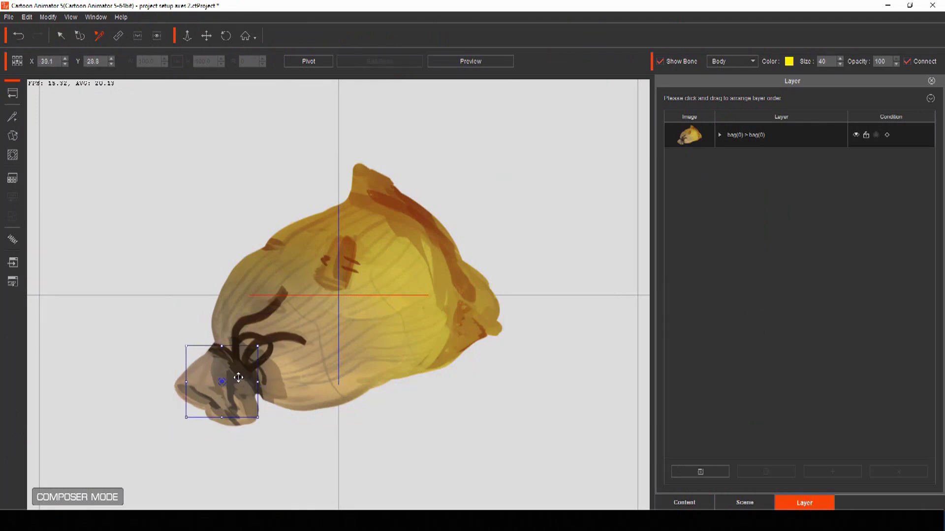
Draw a bone chain on the bag from the tie up to its top
click(12, 117)
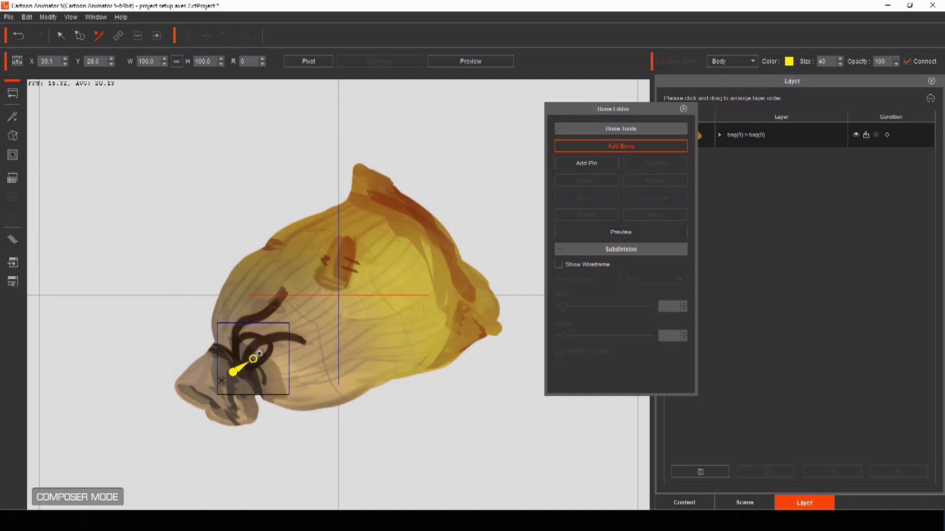
drag(260, 353, 283, 335)
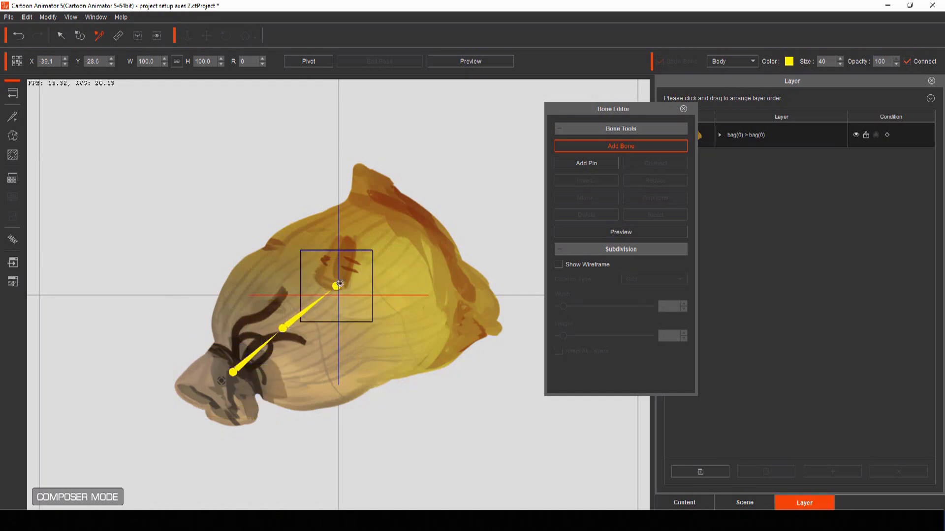
right_click(437, 242)
click(558, 265)
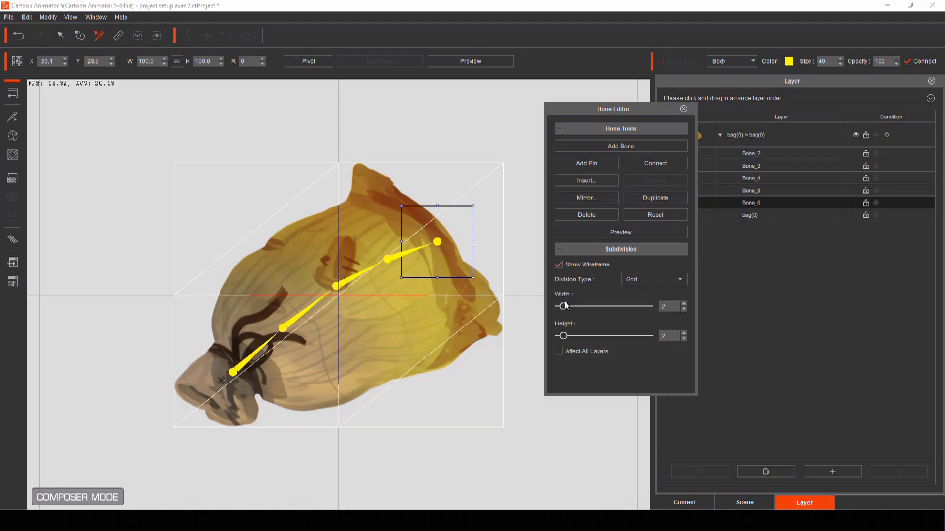
Show the bag's wireframe mesh at 20×20 grid and bend it in Preview to test
click(683, 303)
click(653, 340)
click(653, 339)
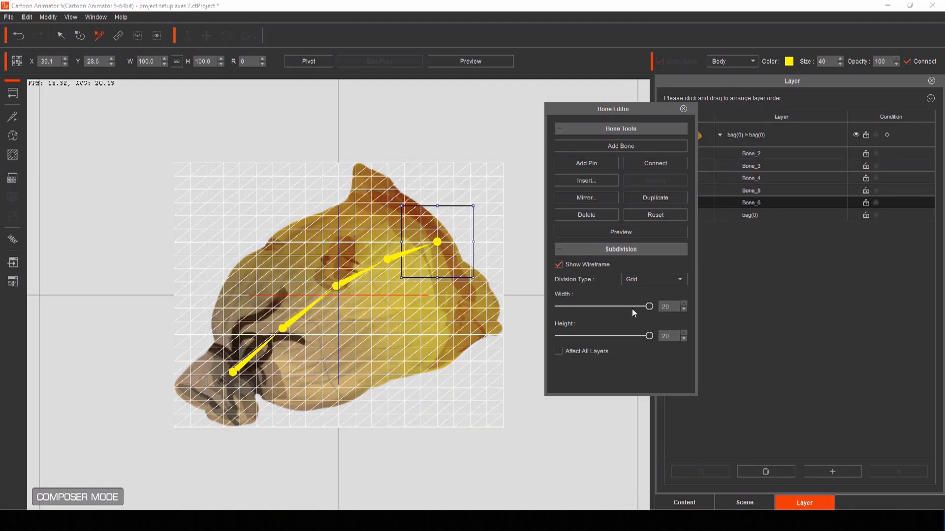
click(634, 233)
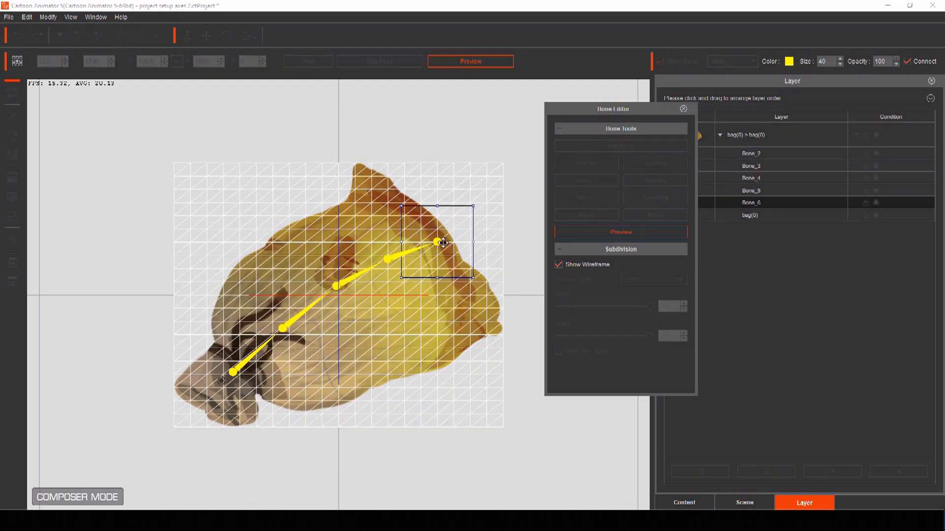
mouse_move(445, 266)
mouse_down()
mouse_move(440, 290)
mouse_move(428, 231)
mouse_move(458, 272)
mouse_move(451, 253)
mouse_up()
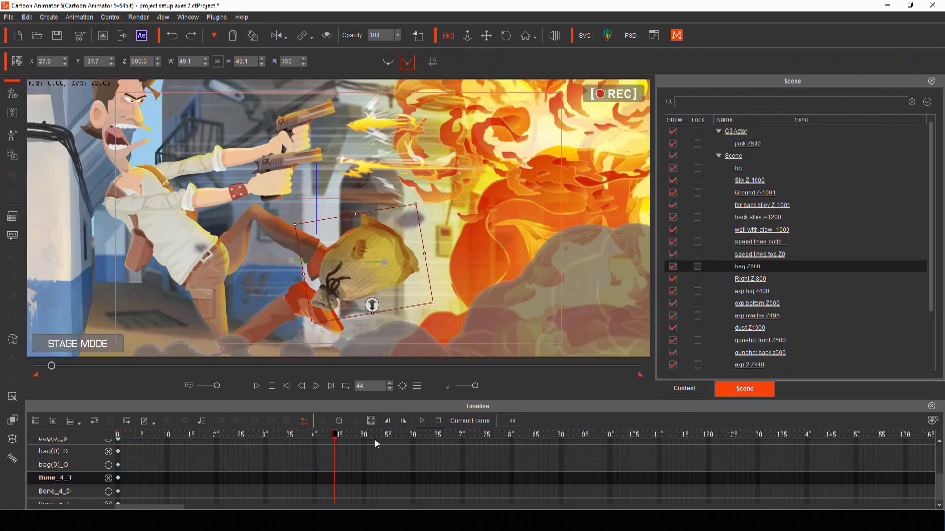
At frame 70, bend the bag's Bone_5, select Bone_4, and play to check the motion
drag(374, 442, 460, 451)
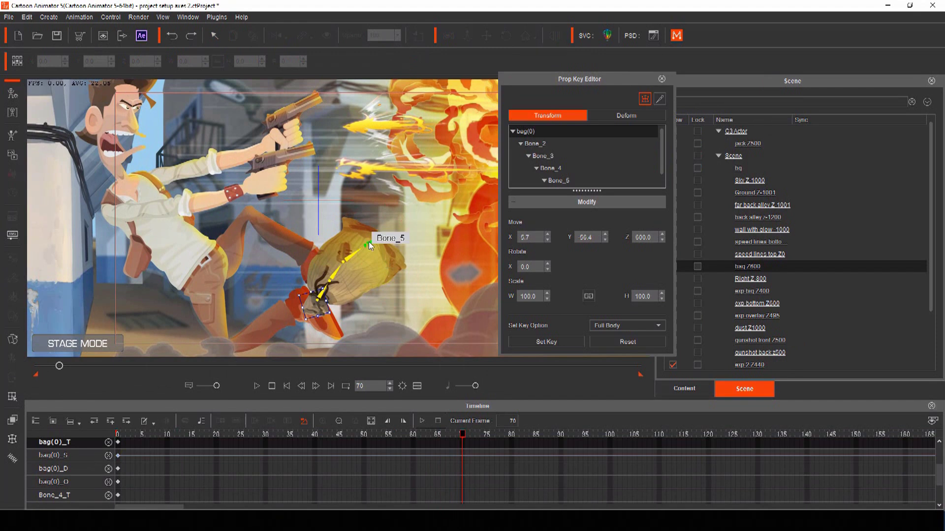
click(368, 241)
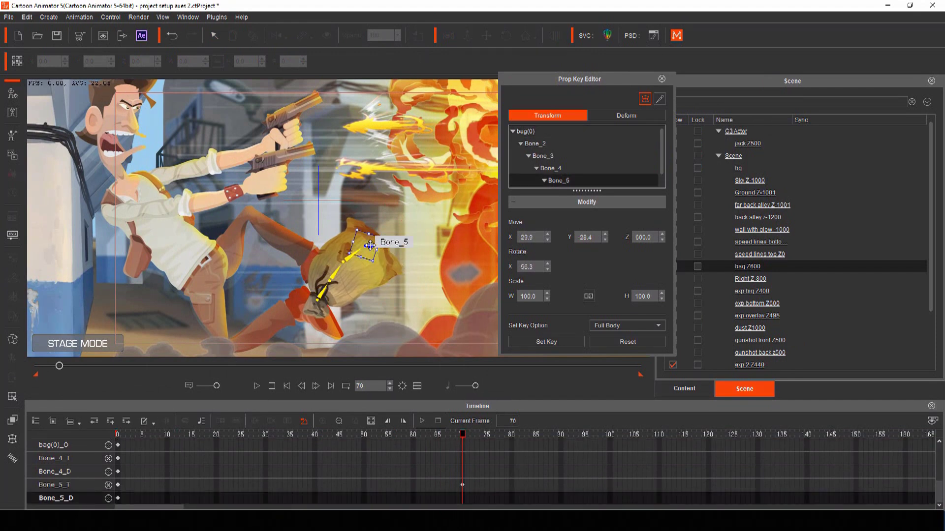
drag(370, 246, 377, 253)
click(356, 268)
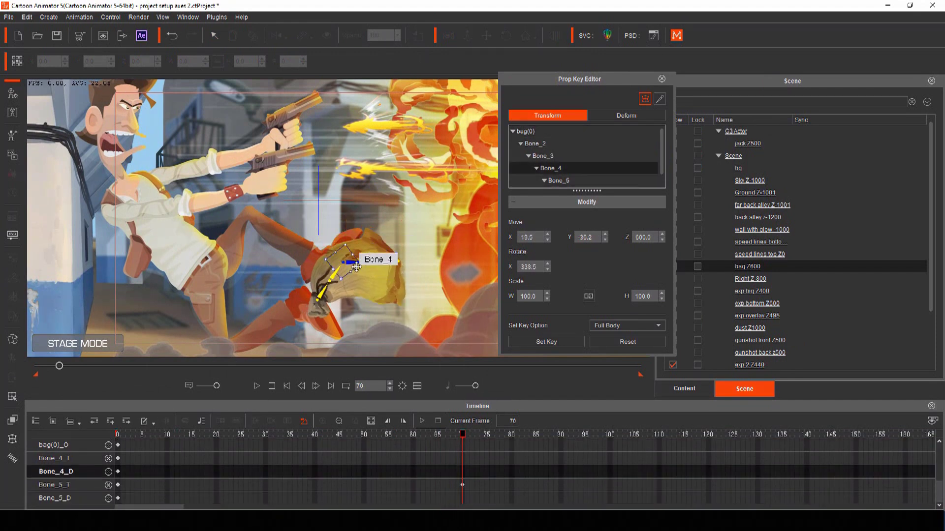
key(space)
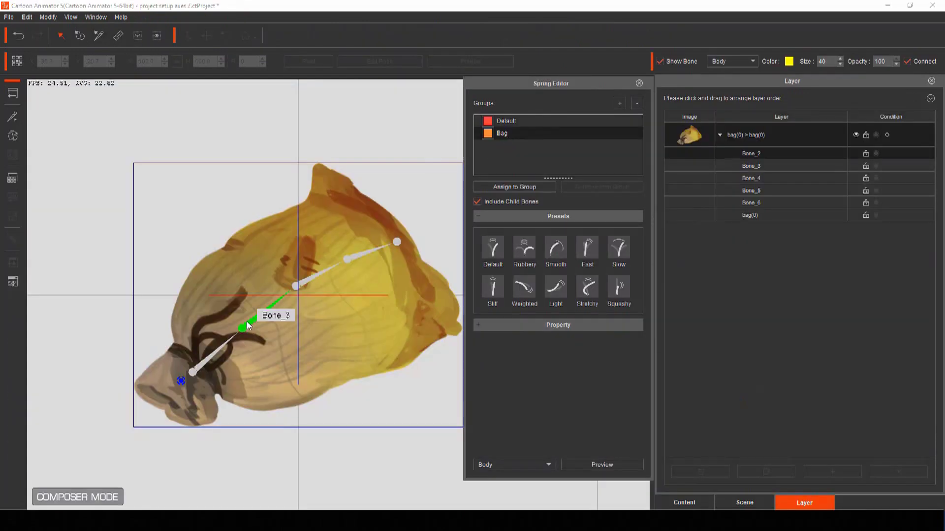
Assign Bone_3 and its child bones to the Bag spring group, then swing the bag in Preview
click(246, 322)
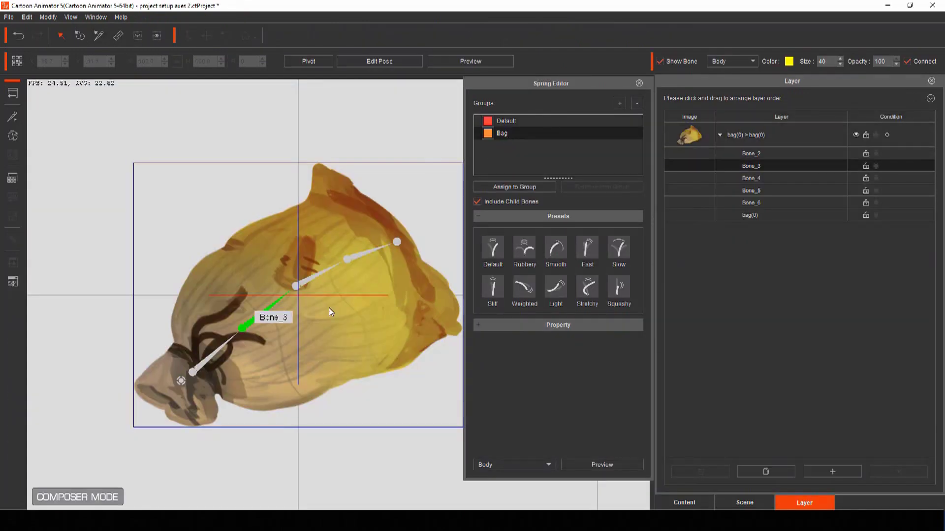
click(530, 188)
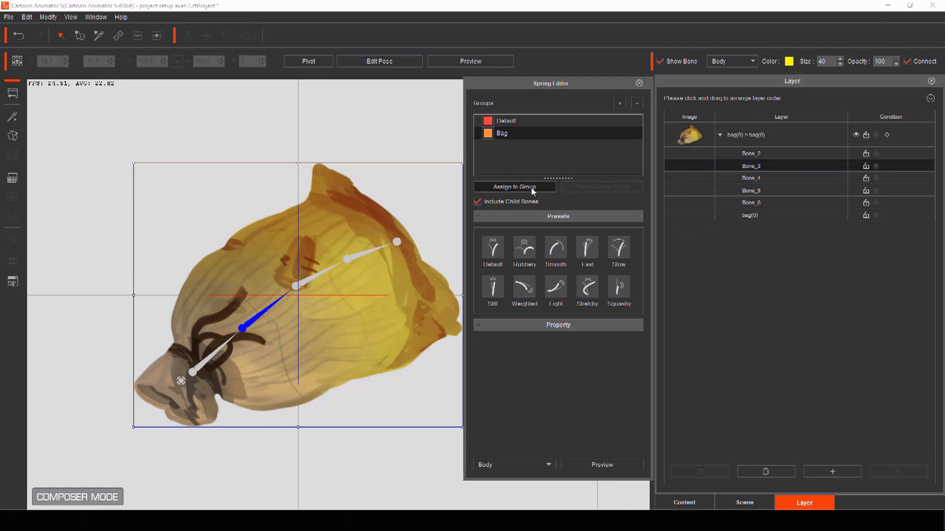
click(592, 465)
drag(223, 389, 212, 341)
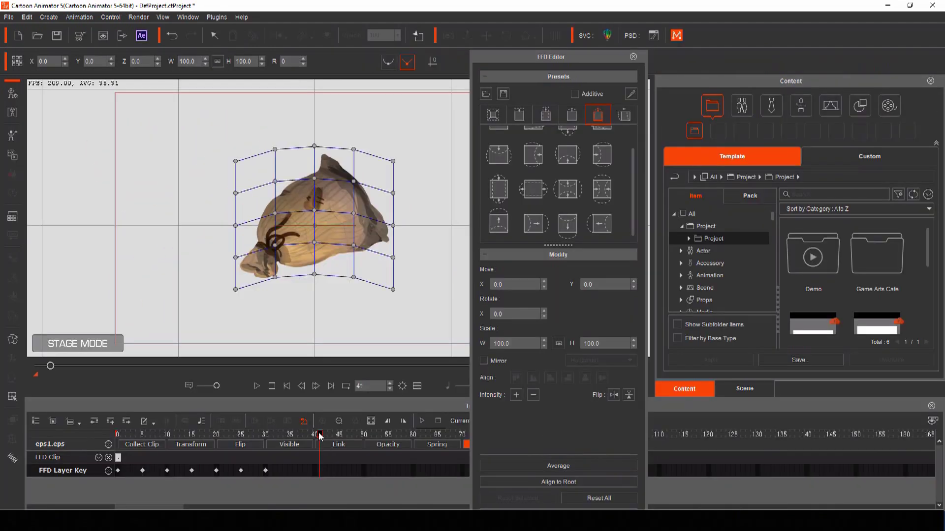
At frame 45, apply a downward bend preset to the money bag and play it back
drag(320, 436, 339, 451)
click(568, 236)
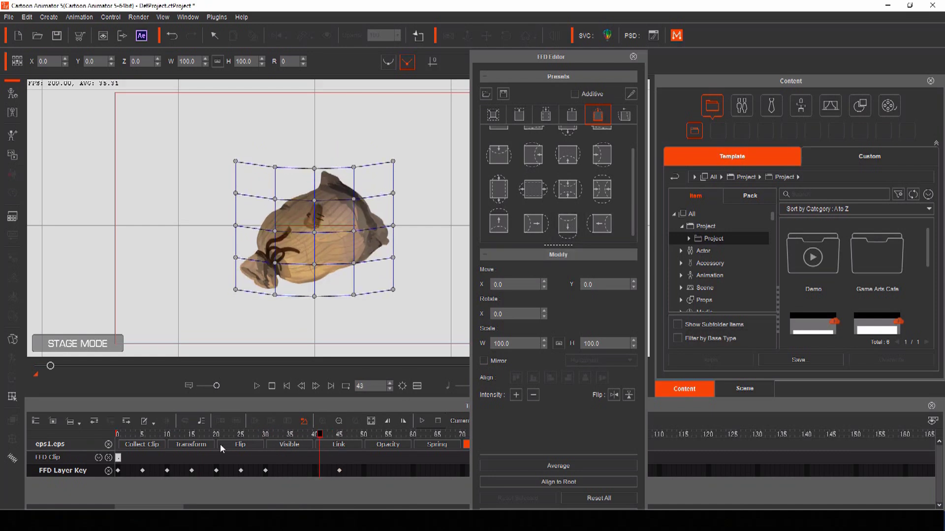
key(space)
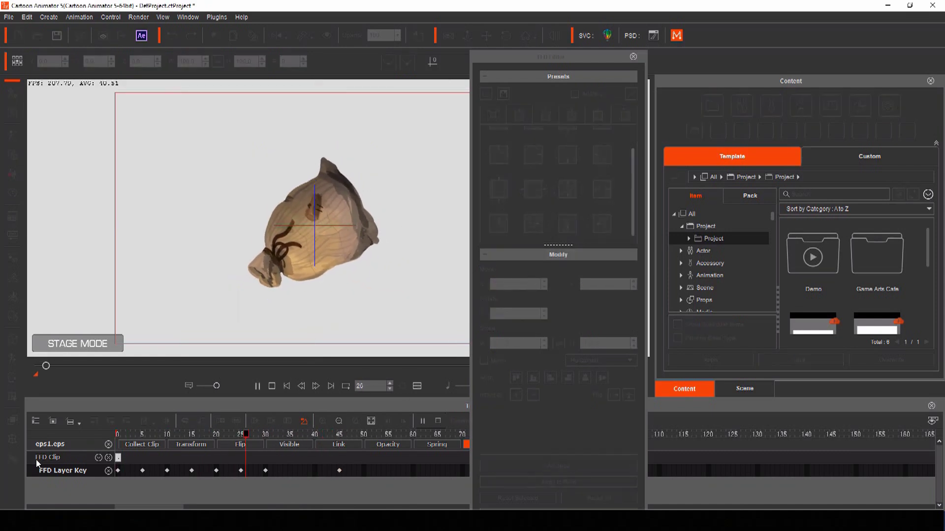
key(space)
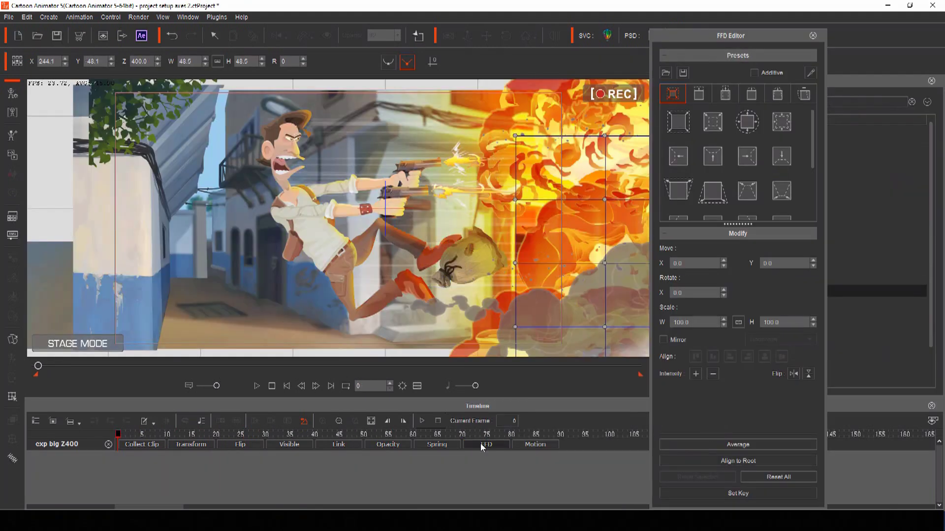
Show the exp big Z400 FFD track and key a bulge preset at frame 85, then preview
click(482, 446)
drag(121, 436, 540, 445)
click(746, 127)
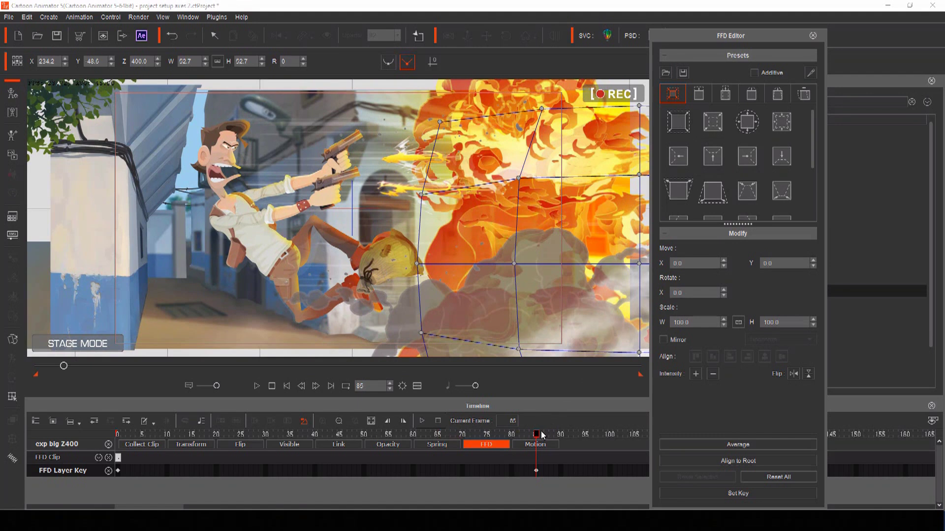
key(space)
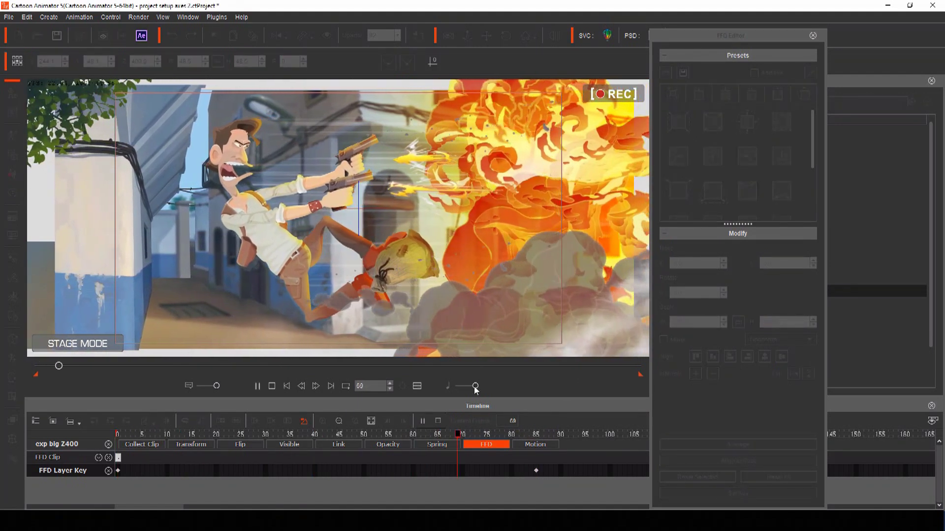
key(space)
Apply more FFD presets and stretch the explosion's left grid points toward the gunslinger, then replay
click(746, 193)
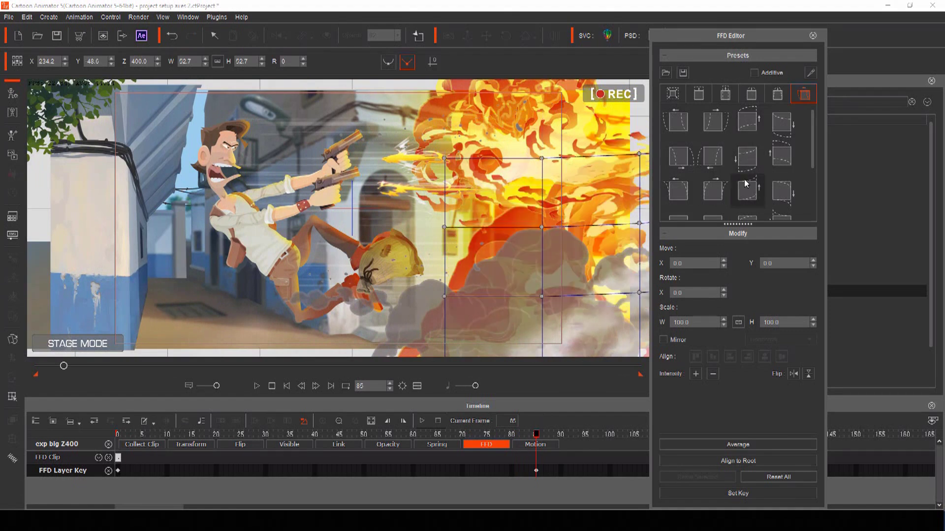
click(713, 195)
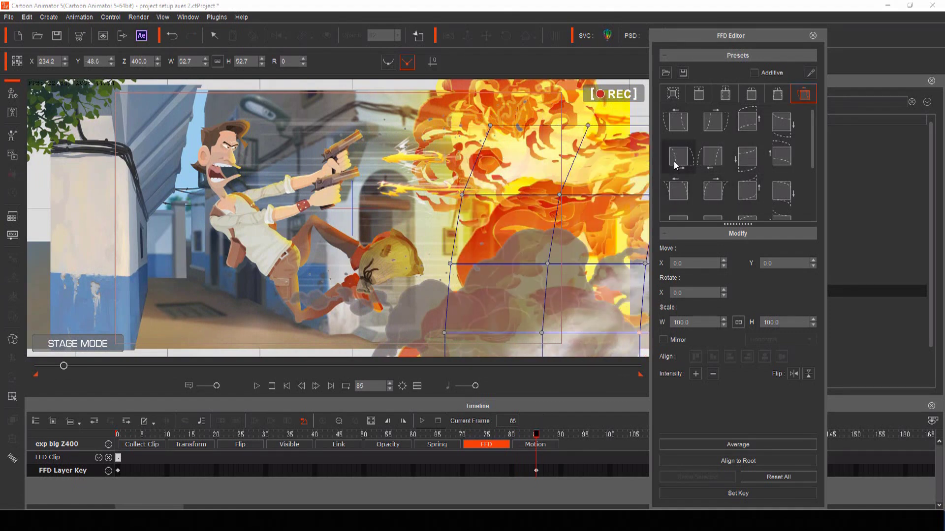
click(691, 156)
click(672, 94)
drag(415, 108, 348, 93)
drag(421, 187, 360, 195)
drag(415, 268, 356, 290)
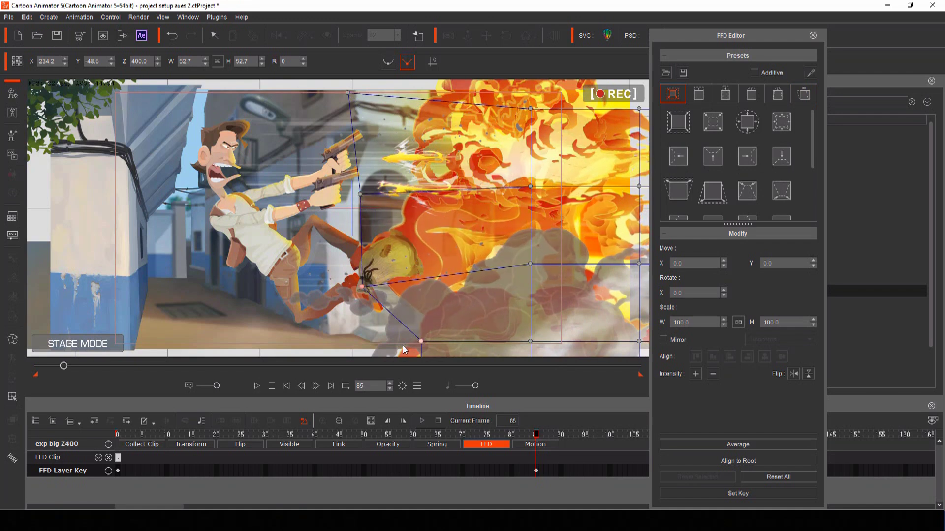
drag(536, 434, 31, 461)
key(space)
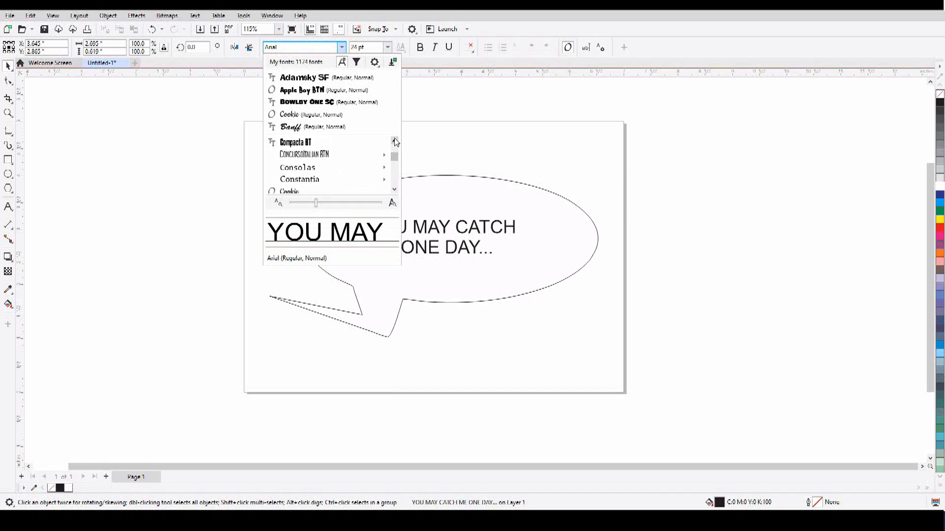
scroll(395, 142, up, 2)
Format the bubble text as bold, centred Comic Sans MS
click(321, 172)
click(420, 48)
click(468, 48)
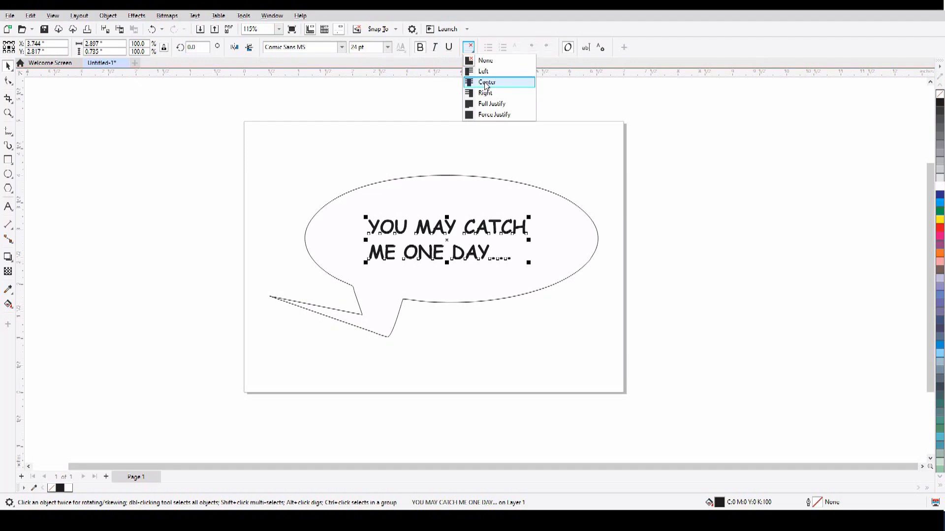
click(482, 82)
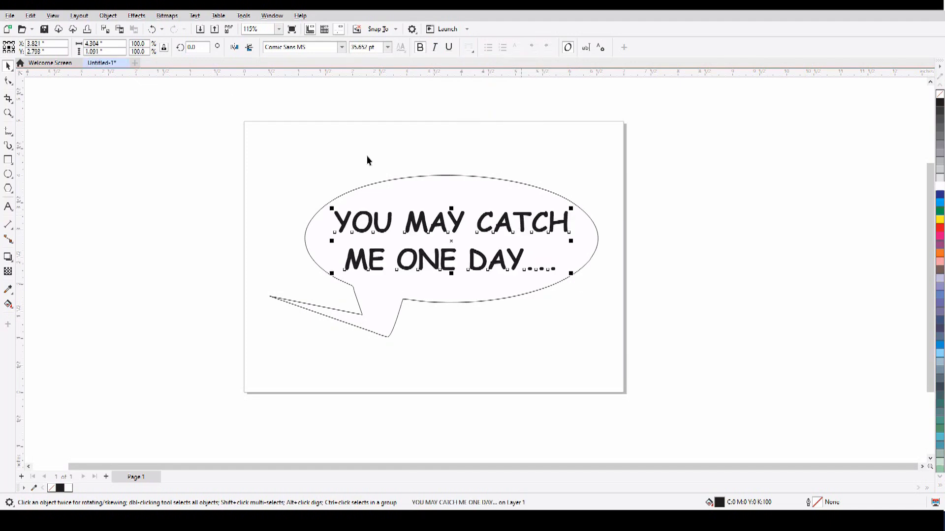
Export the bubble as SVG, replacing the existing 1.svg
click(10, 15)
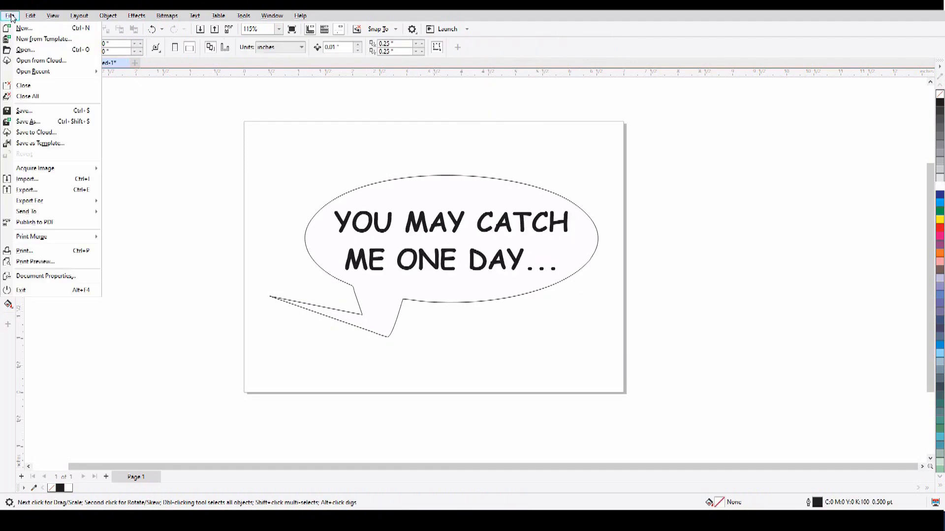
click(39, 190)
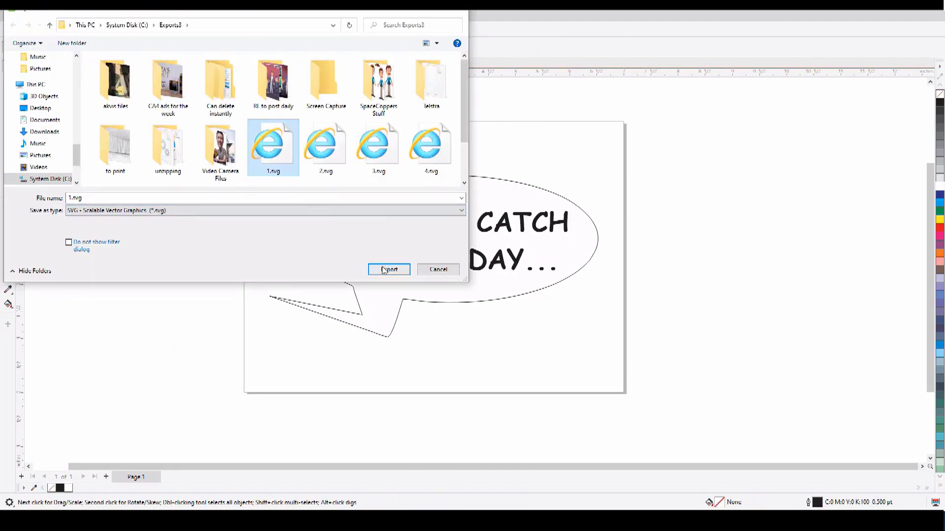
click(384, 270)
click(497, 264)
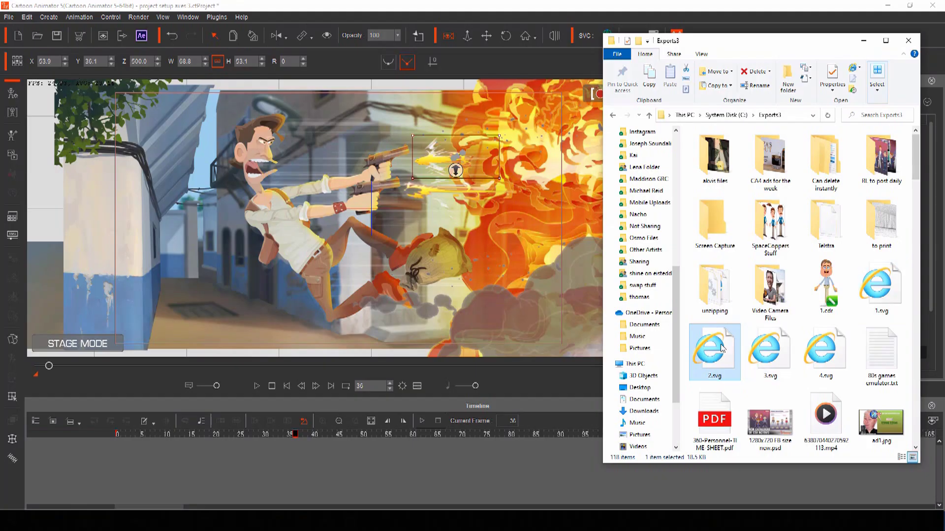
Import the bubble SVG as a prop, place it beside the gunslinger's head, and preview
drag(768, 345, 450, 232)
click(443, 253)
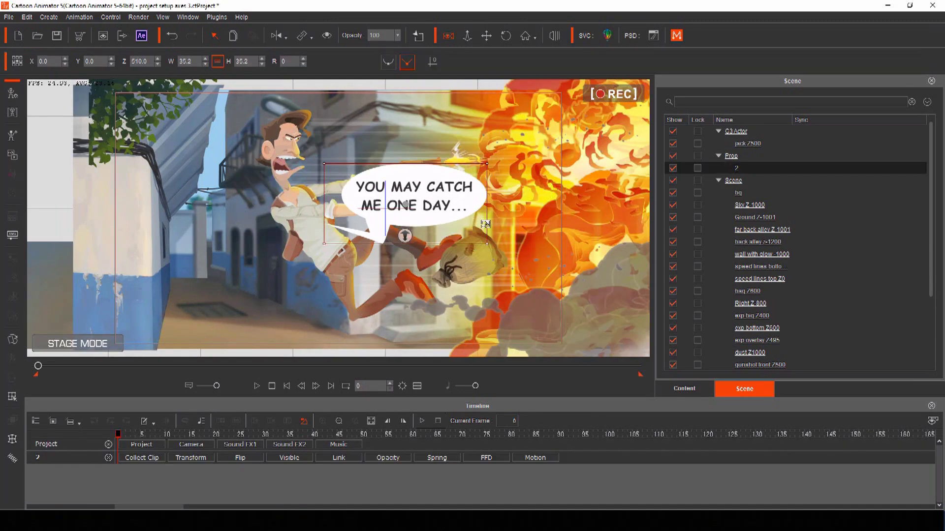
drag(424, 192, 404, 124)
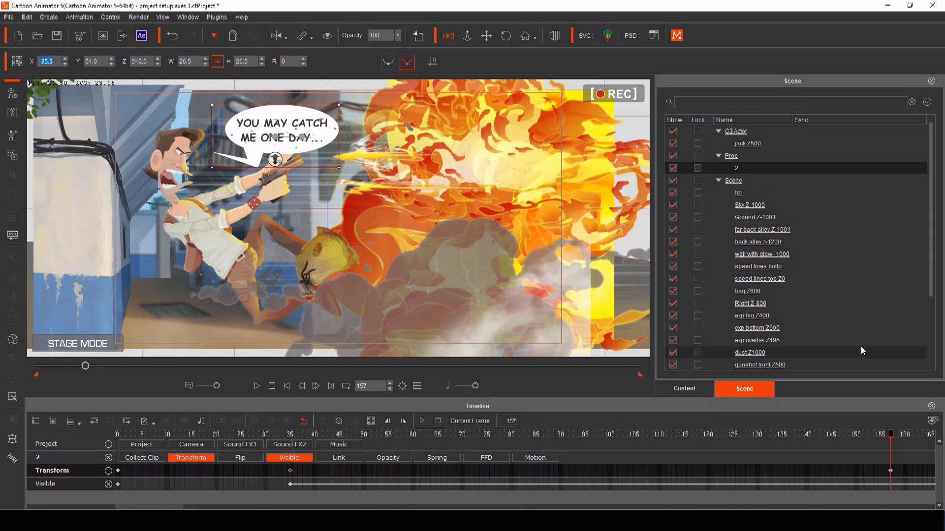
key(space)
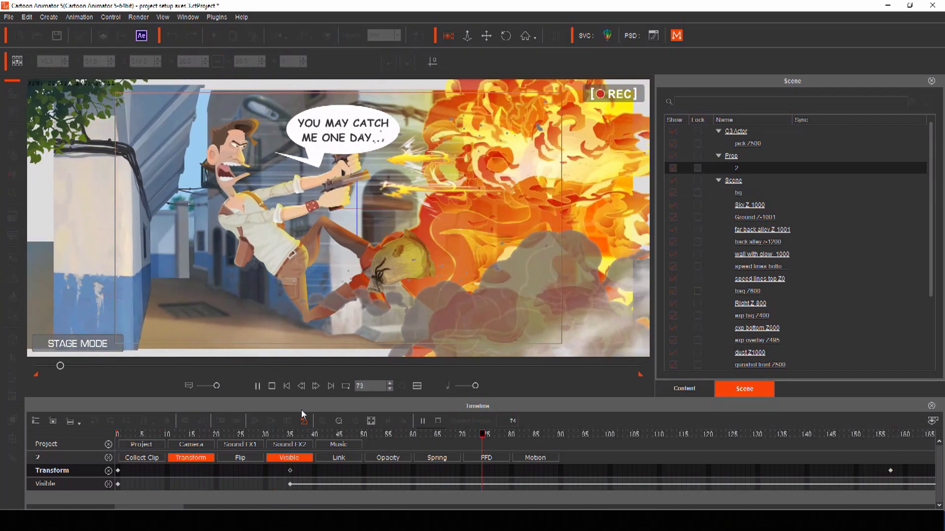
key(space)
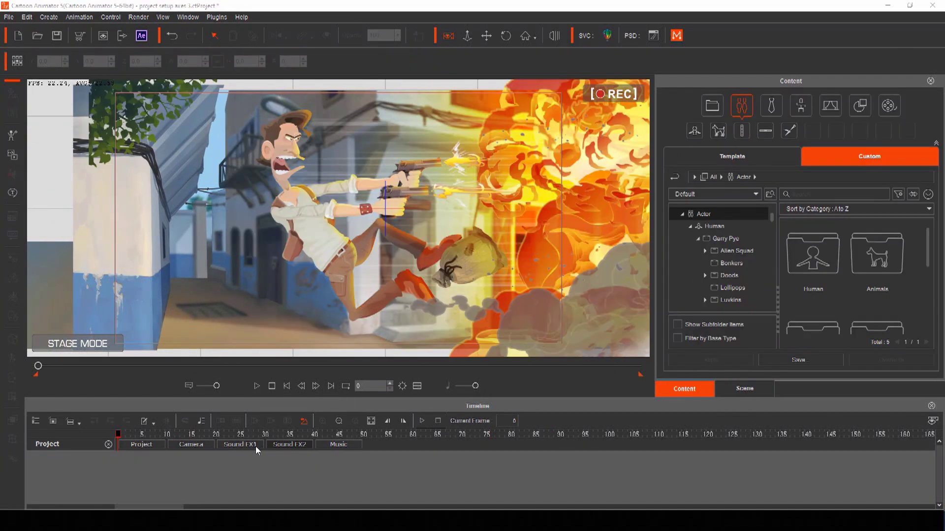
Import voice.mp3 onto the Sound FX1 track at frame 35 and play the scene to check it
click(251, 447)
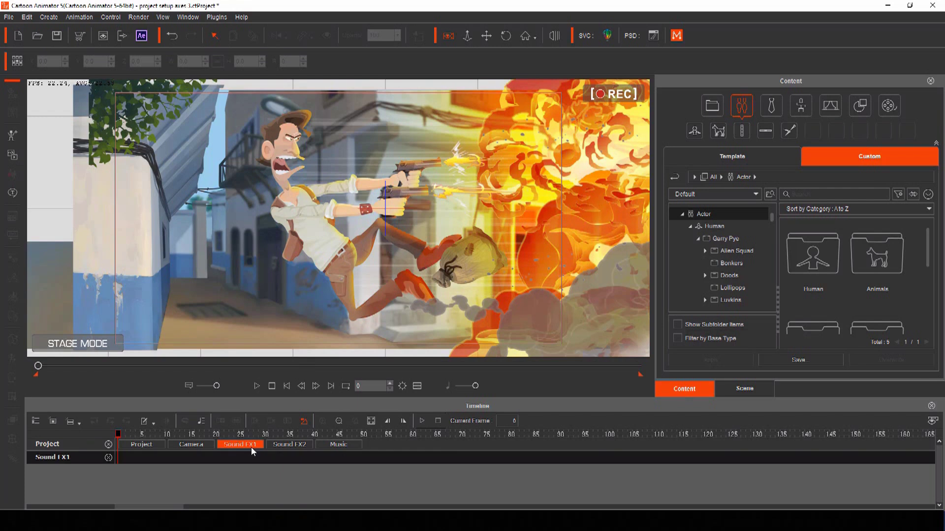
drag(129, 438, 291, 450)
right_click(291, 450)
click(309, 448)
click(99, 86)
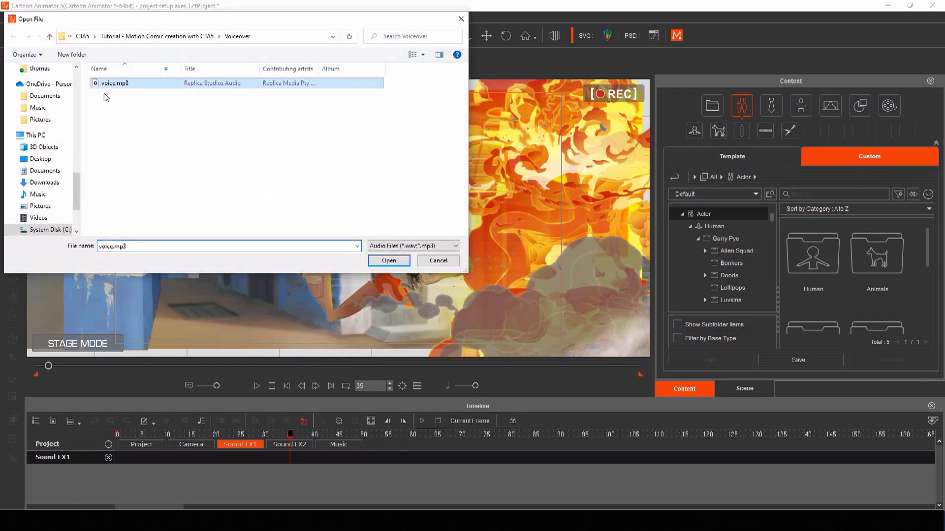
click(388, 260)
key(space)
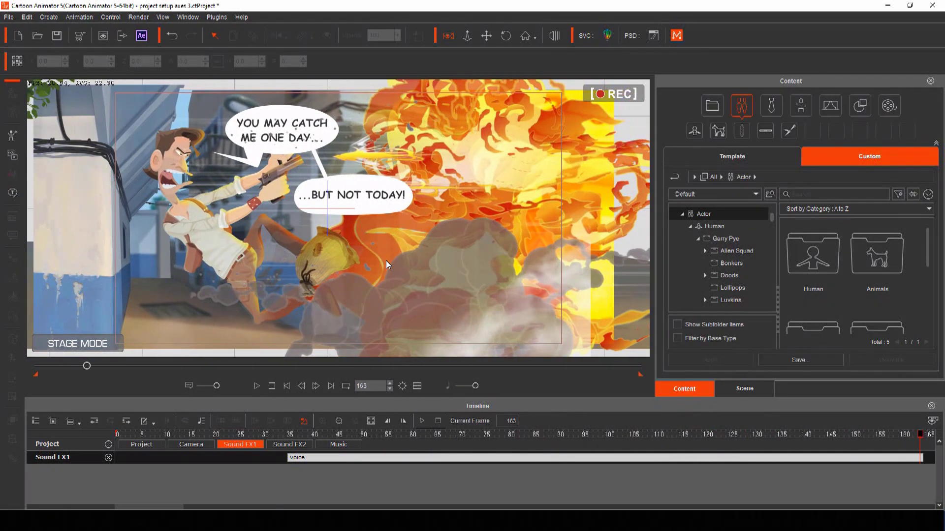
key(space)
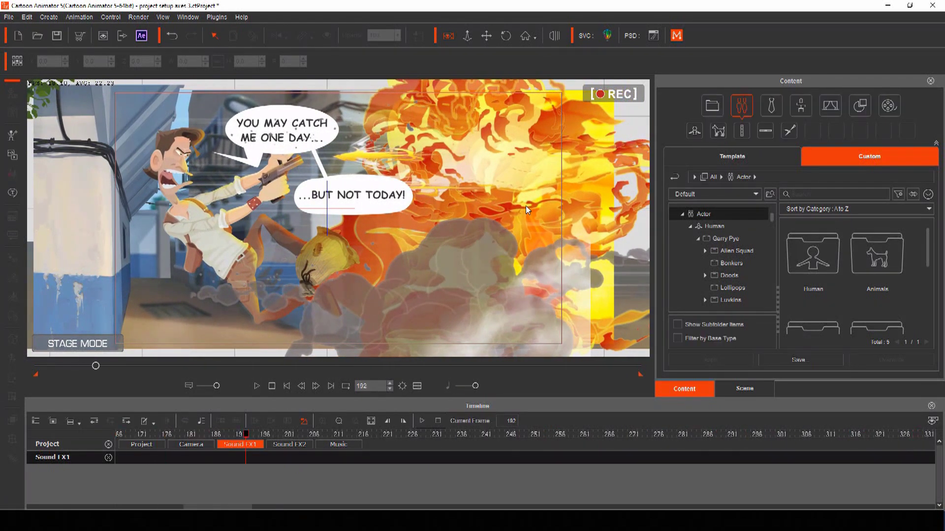
key(Home)
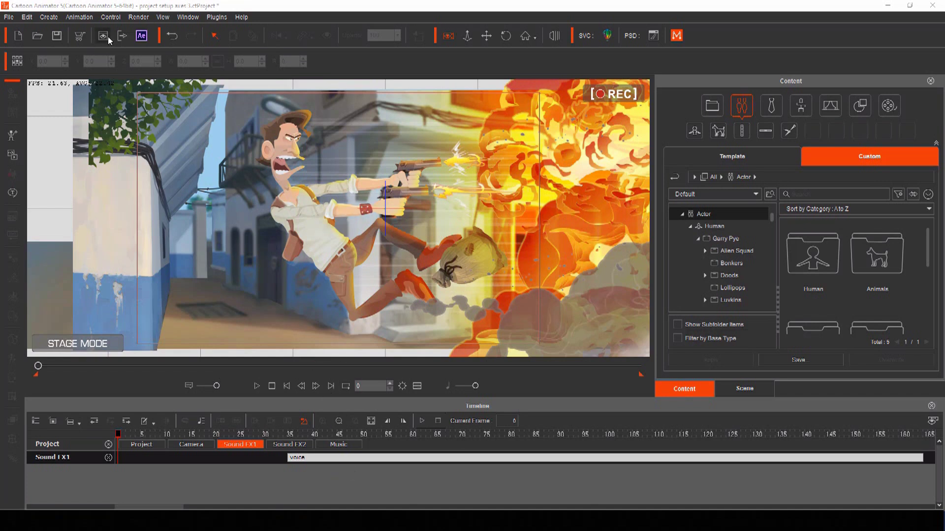
Set Render Video to MP4, HD 1080p (1920x1080), with the range ending at frame 190
click(121, 36)
click(794, 106)
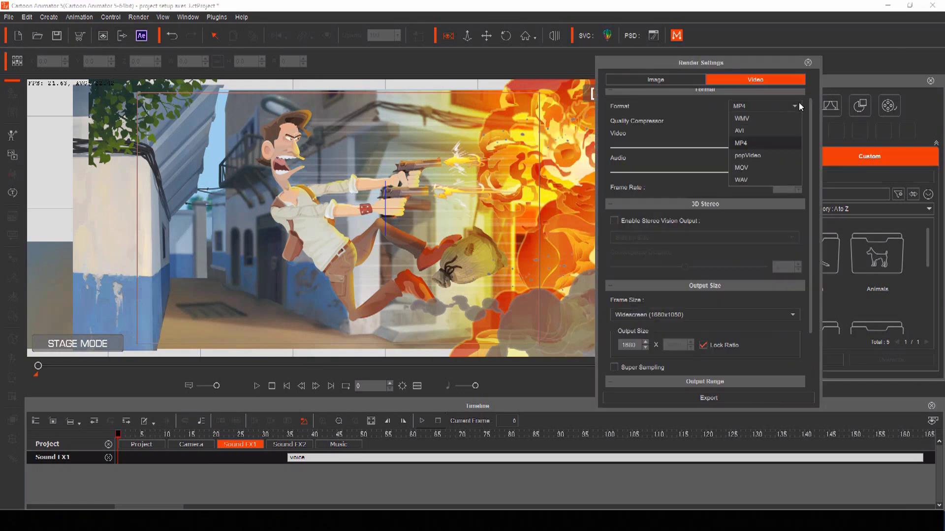
click(789, 146)
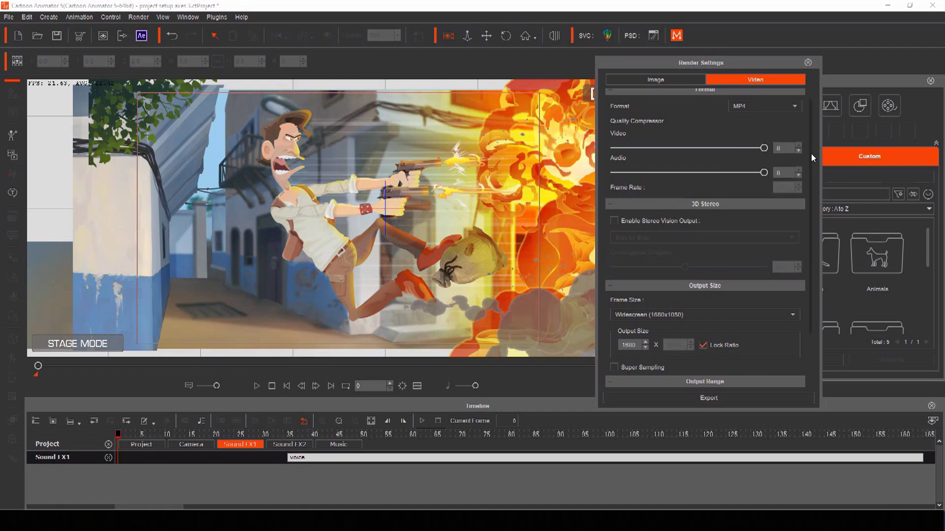
drag(811, 153, 808, 218)
click(742, 255)
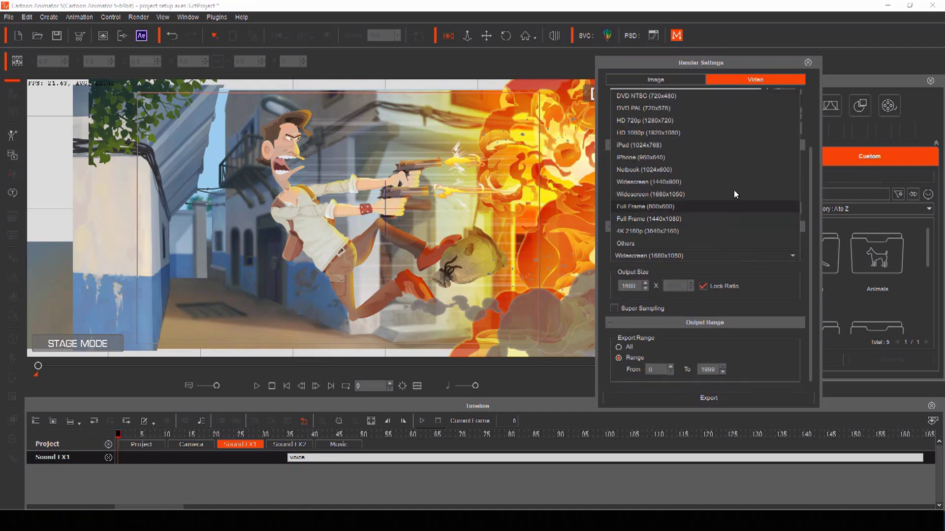
click(728, 132)
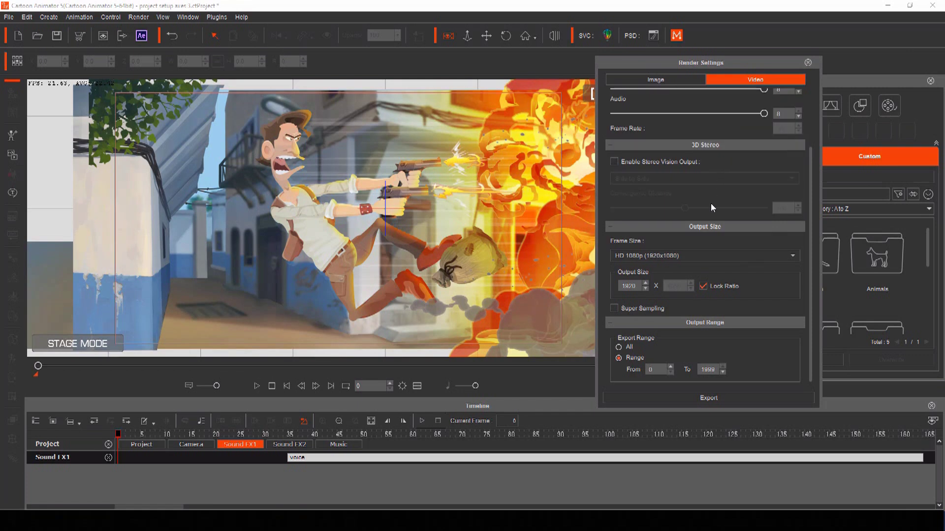
click(709, 369)
text(190)
Export the video as 'motion comic panel finished'
click(648, 394)
text(motion comic panel finished)
key(Return)
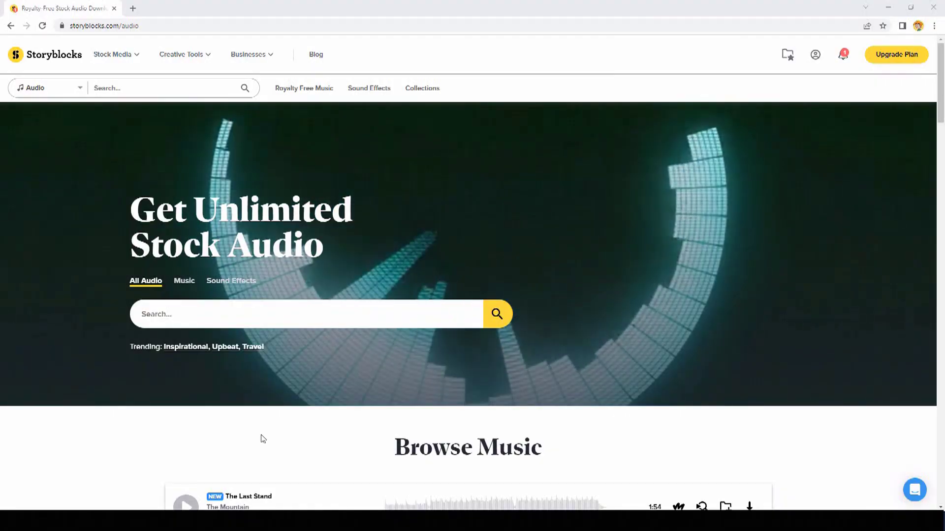
Browse Storyblocks' Explosion sound effects and play Strong Explosion Blast
mouse_move(306, 94)
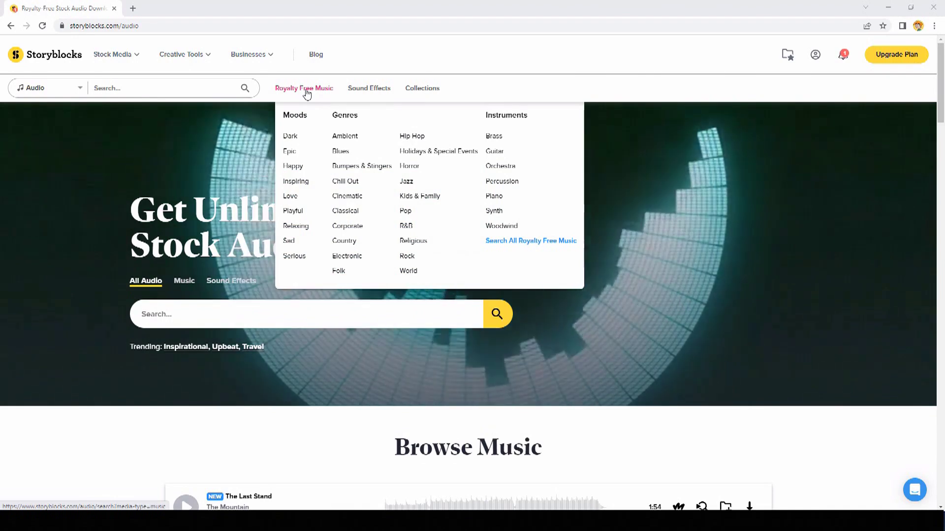
mouse_move(363, 91)
click(468, 179)
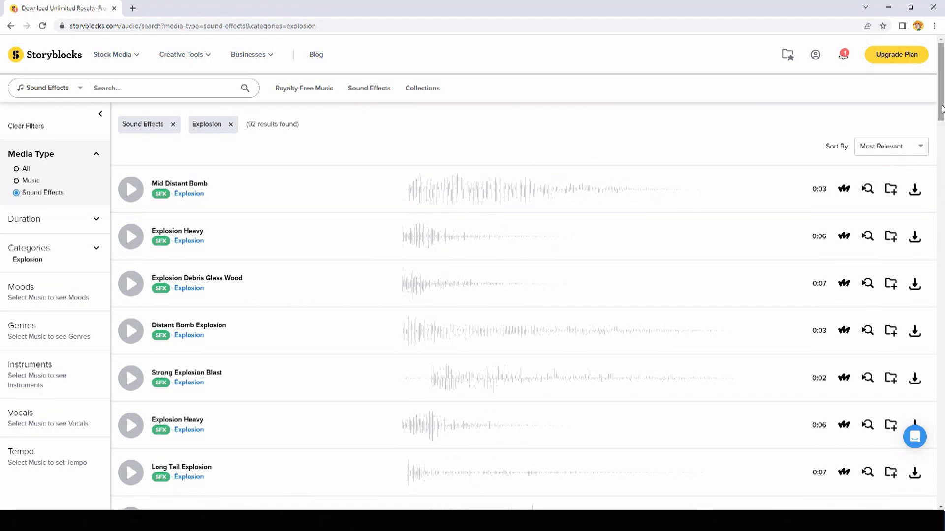
drag(941, 110, 942, 133)
click(131, 235)
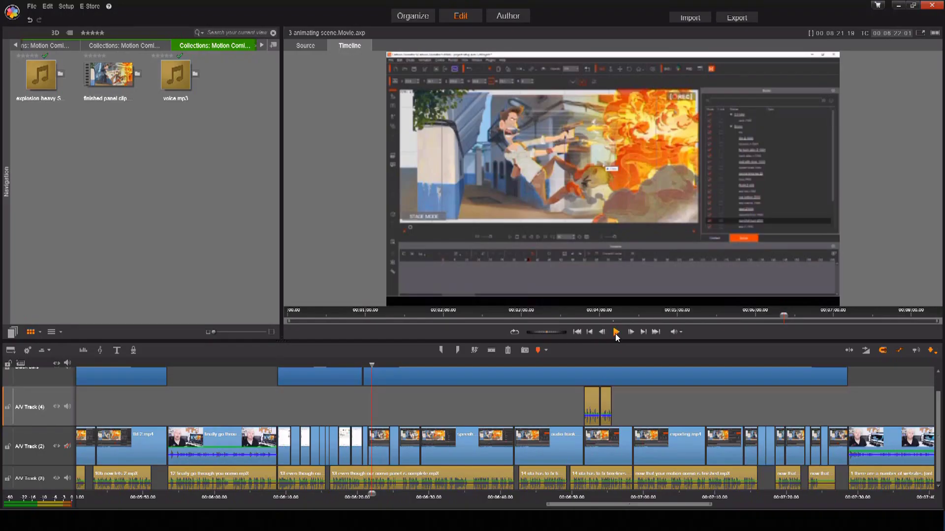
Play the Pinnacle Studio project timeline to preview the motion comic footage
click(615, 333)
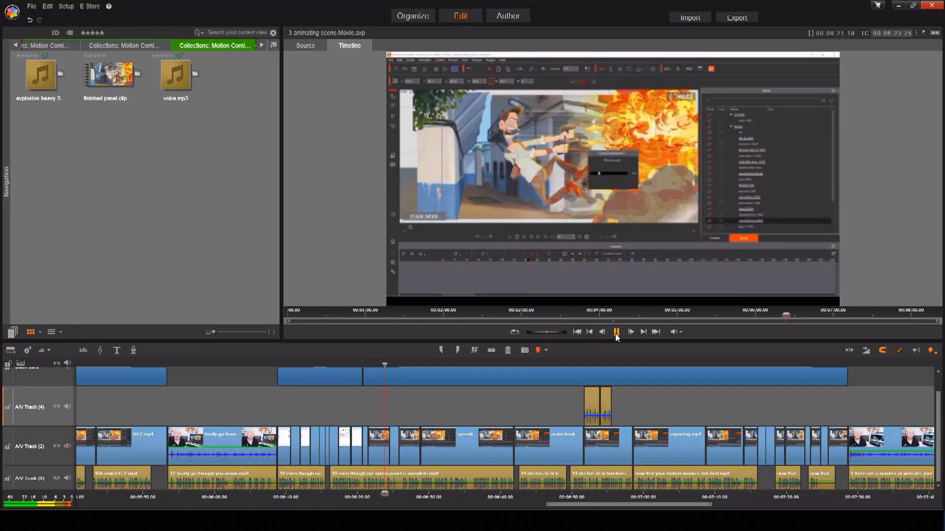